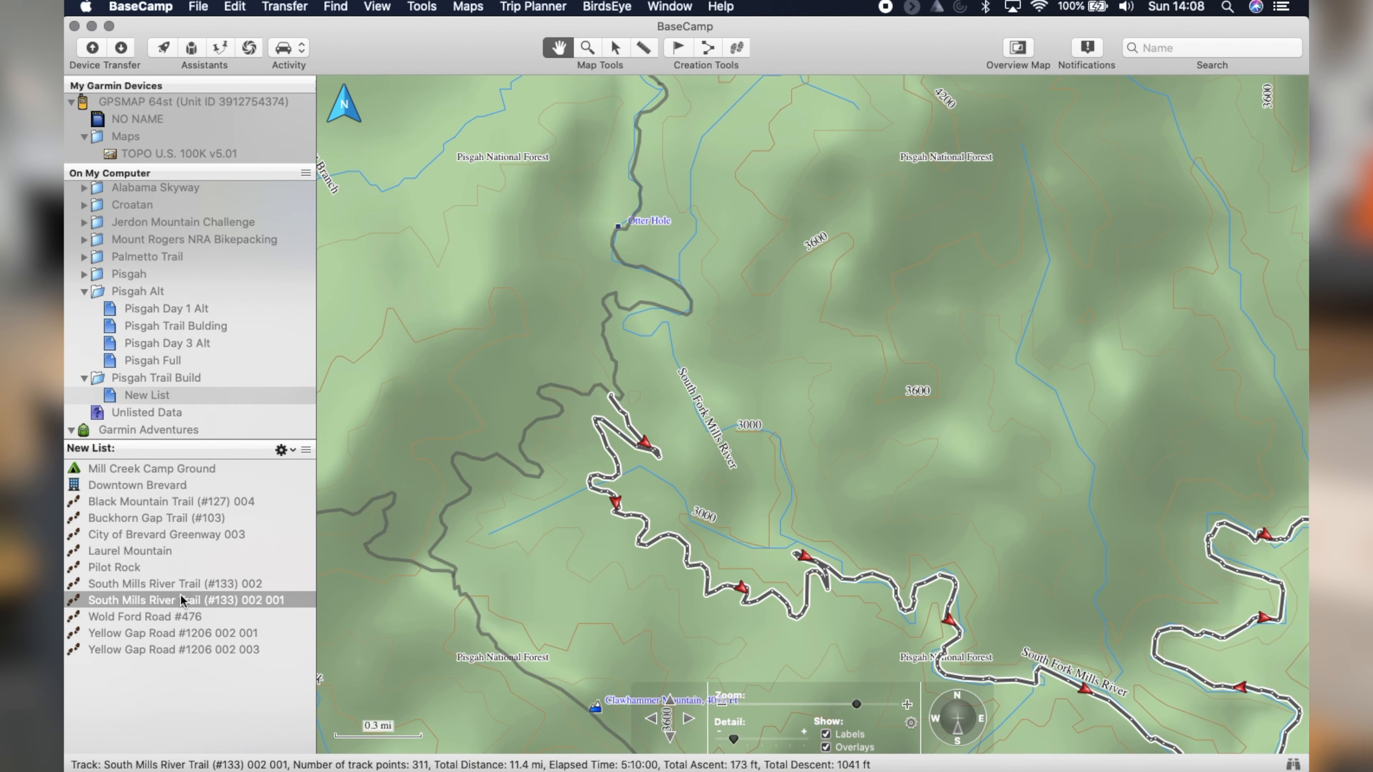
Delete the South Mills River Trail (#133) 002 001 track from the list.
key(Delete)
scroll(445, 480, down, 2)
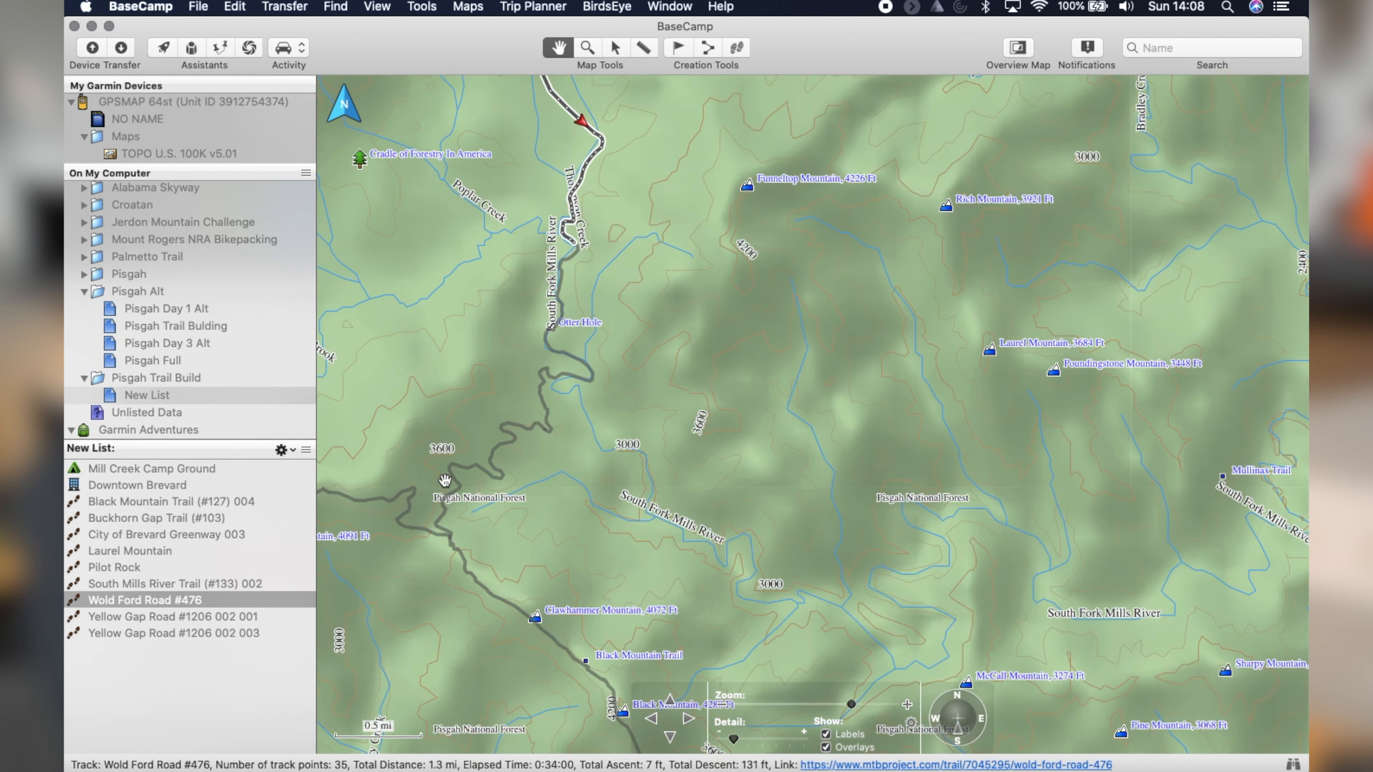
Split Black Mountain Trail (#127) 004 at point 45 by Buckhorn Gap and delete the portion west of the gap.
drag(610, 498, 855, 424)
scroll(855, 425, down, 2)
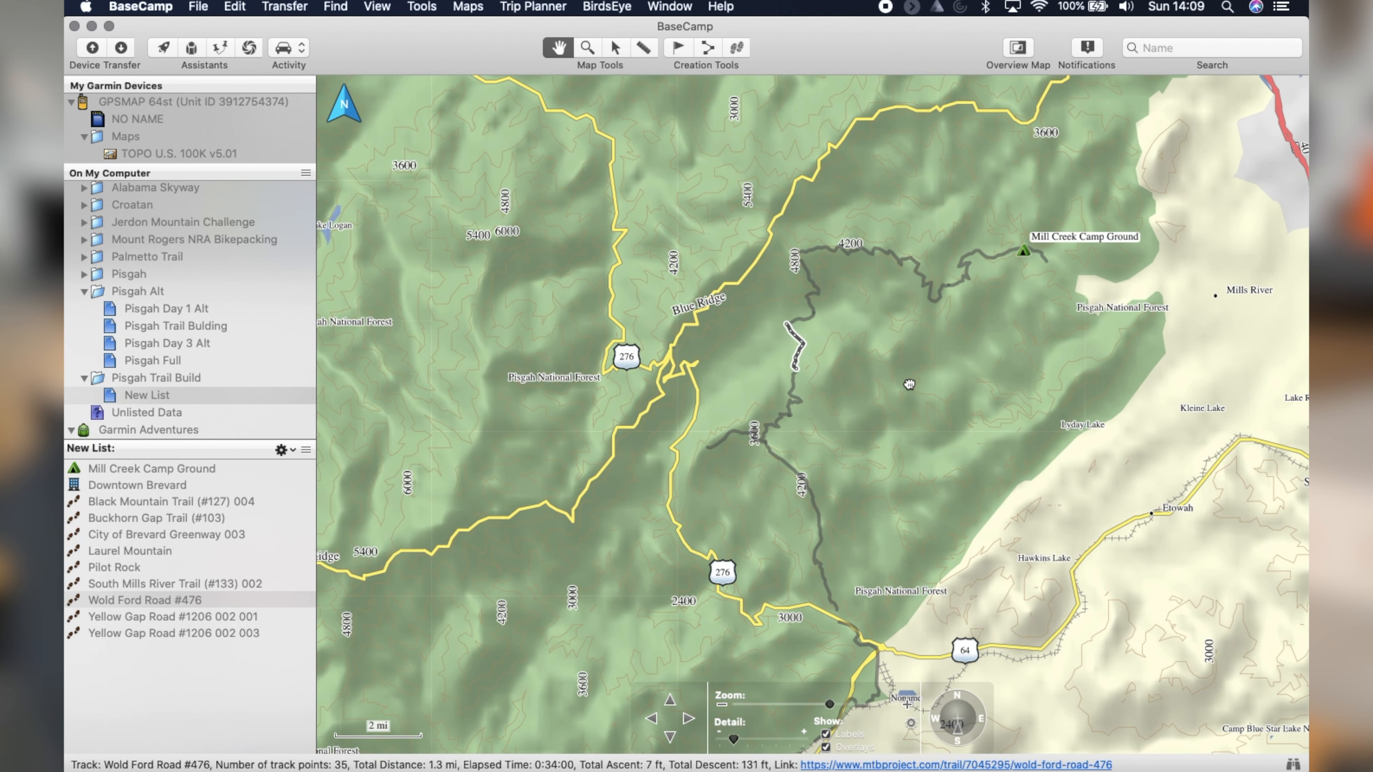
click(734, 443)
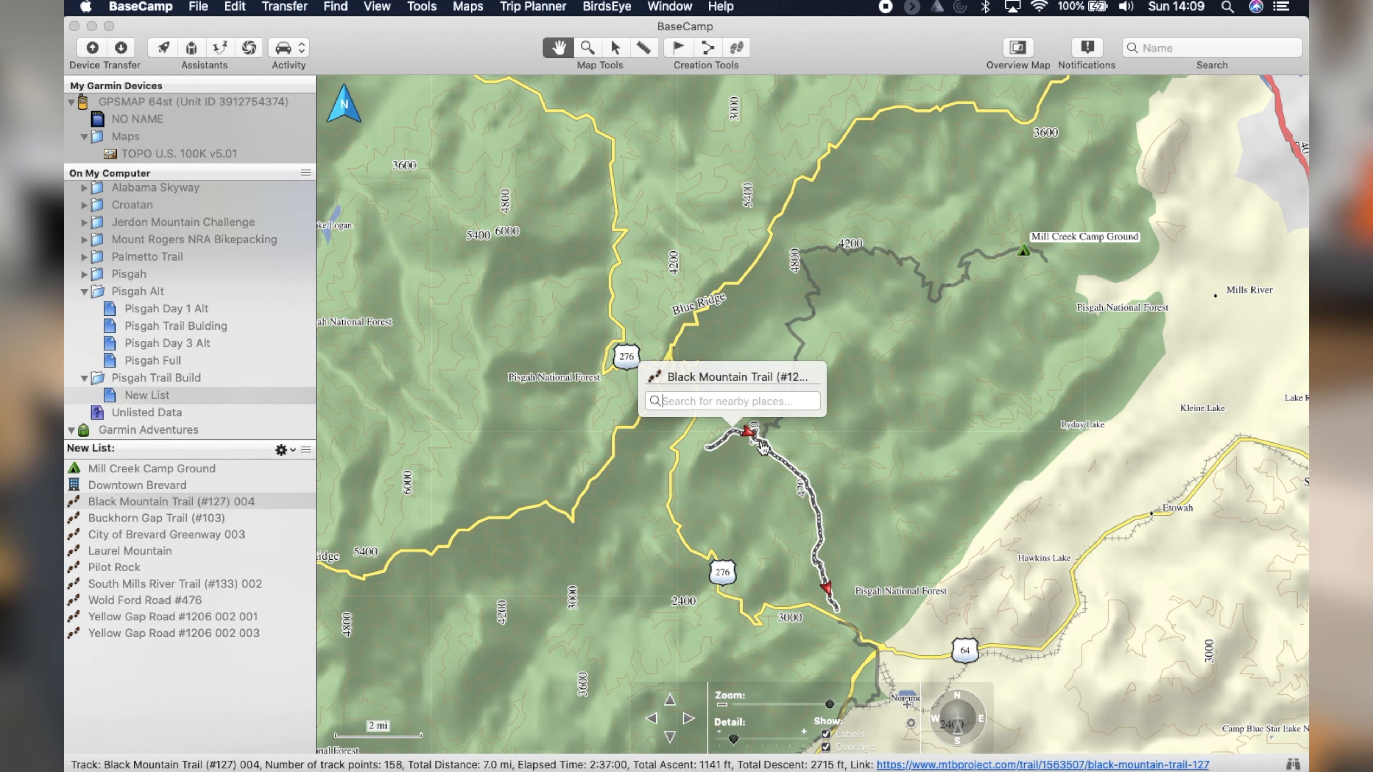
scroll(763, 446, up, 10)
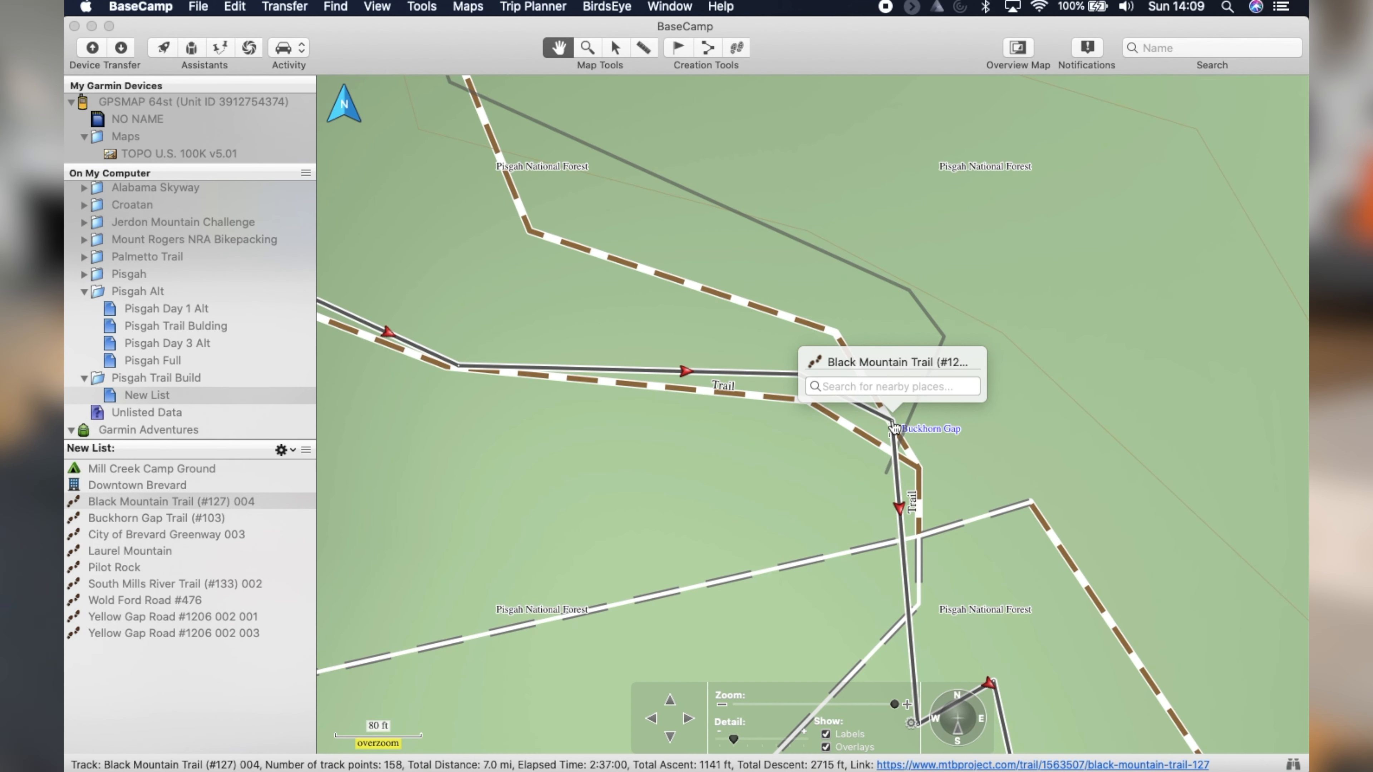
double_click(891, 424)
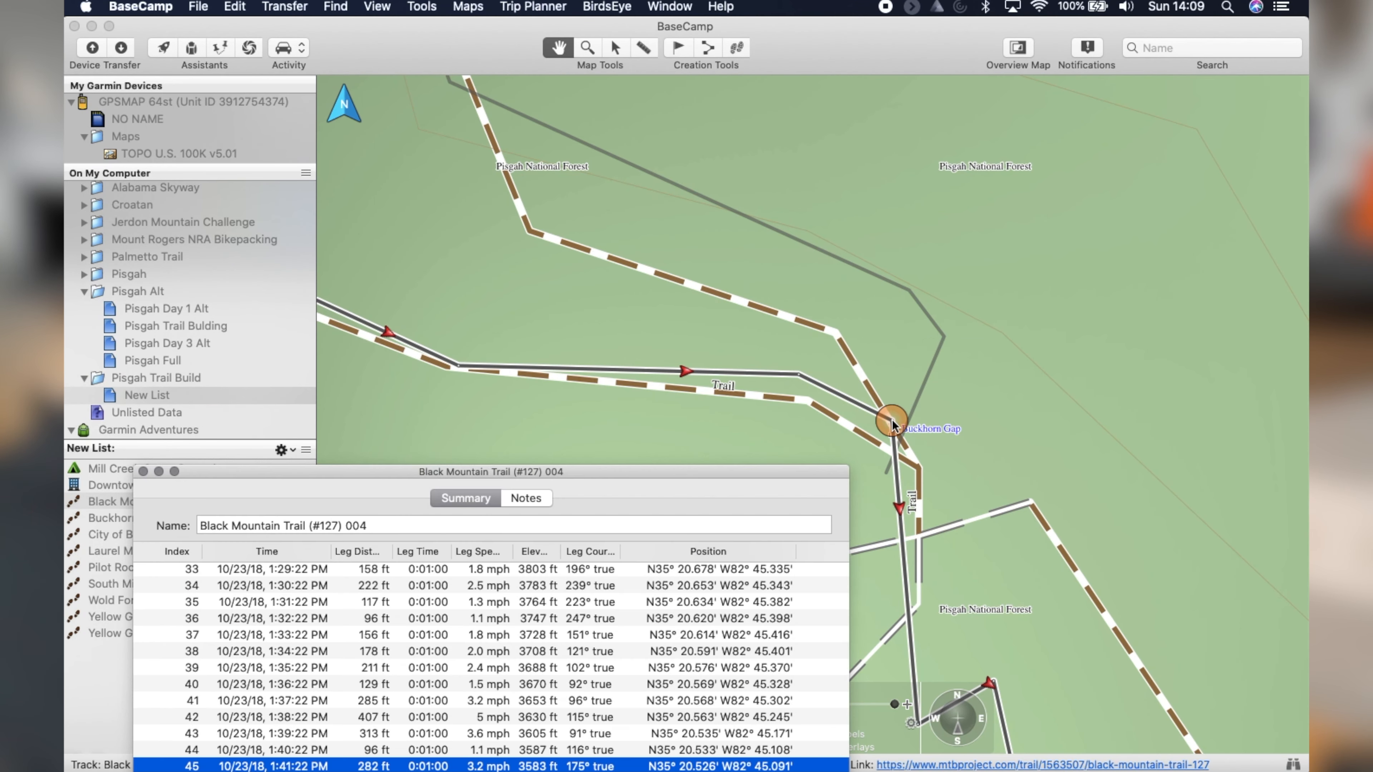
drag(594, 476, 886, 74)
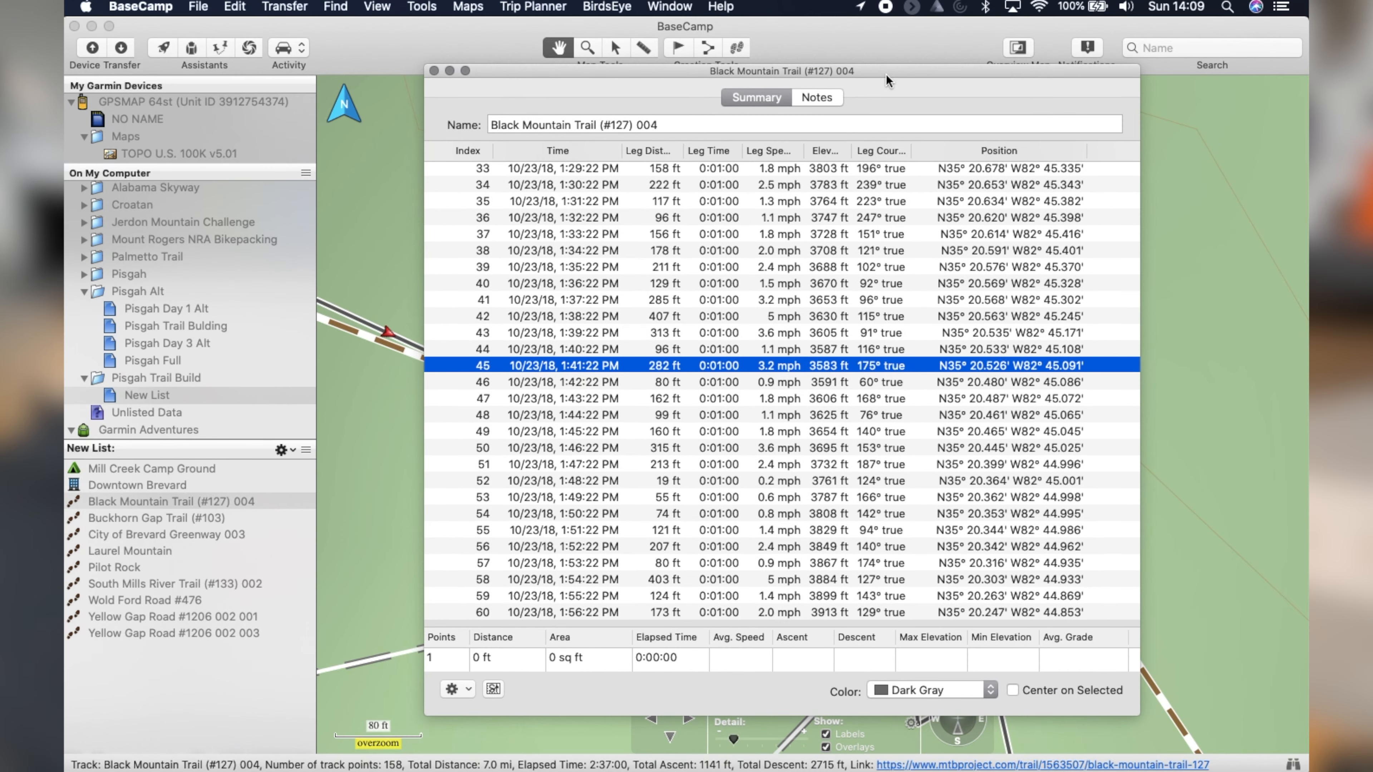
click(469, 687)
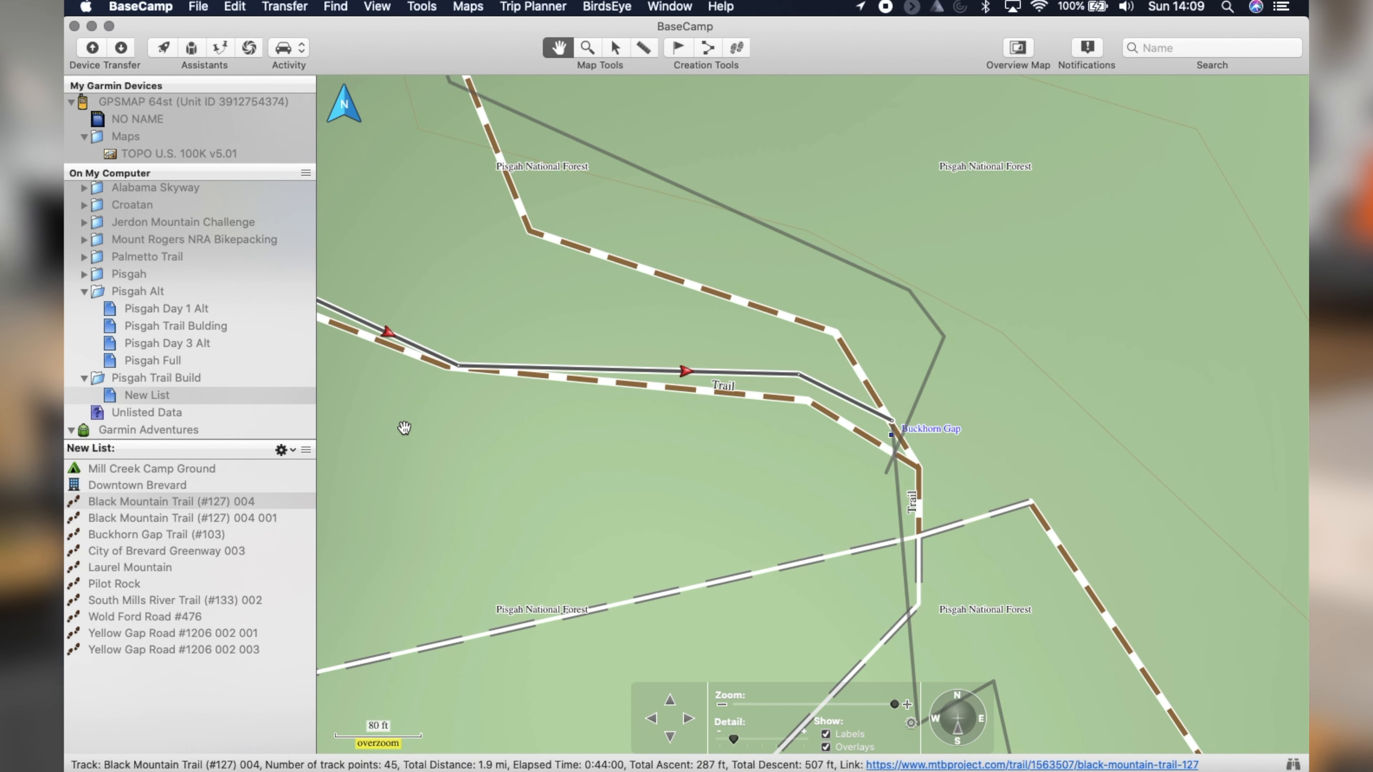
key(Down)
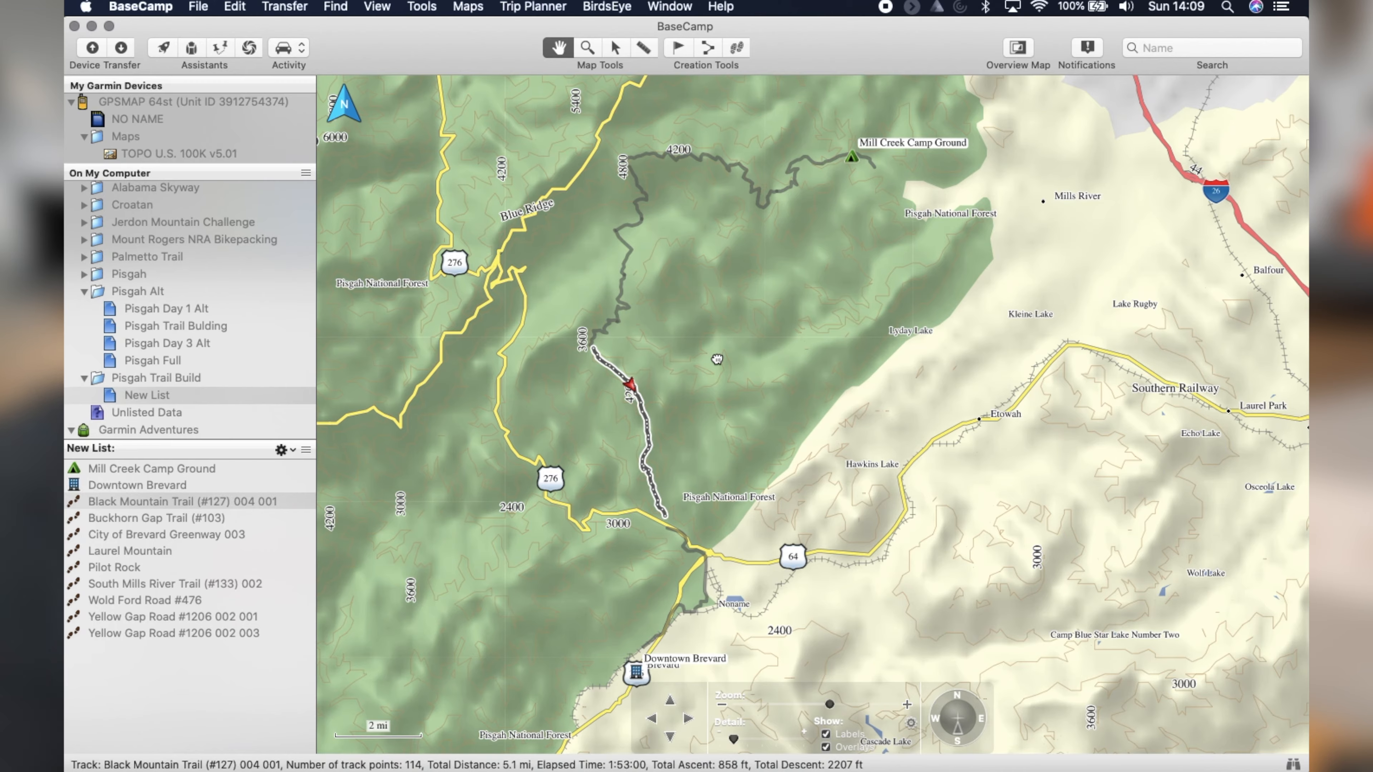
Go through the remaining trail tracks in the list one by one to check where each lies along the route.
drag(738, 360, 753, 362)
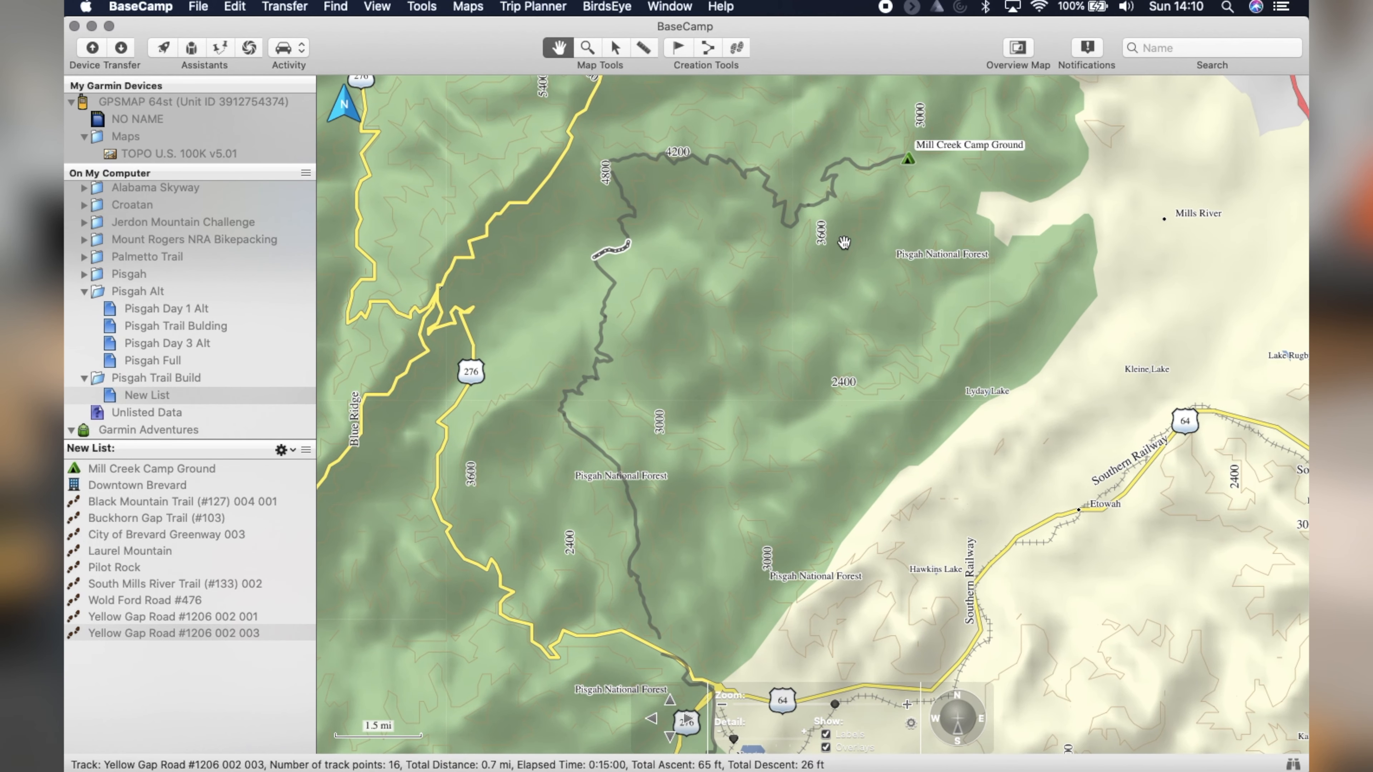
click(119, 500)
key(Down)
key(Down)
key(Down)
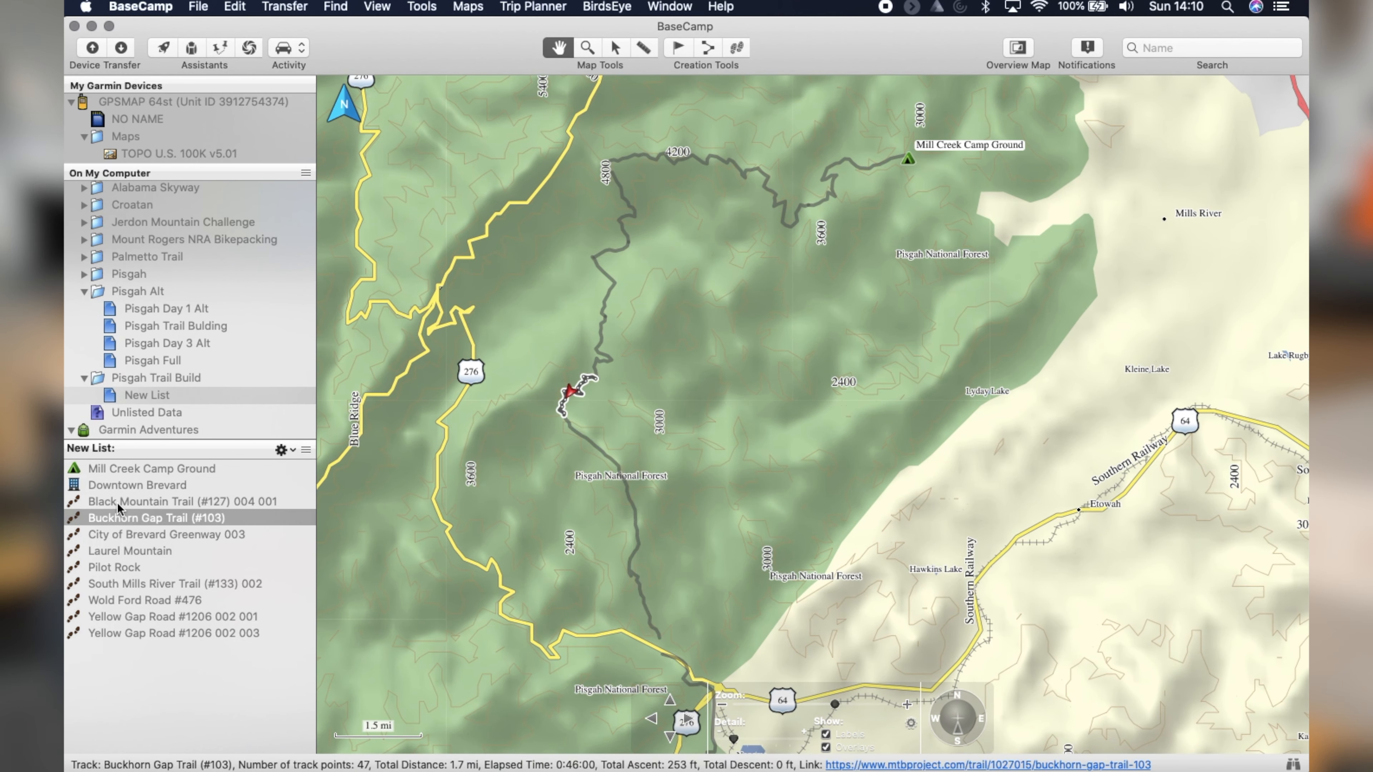
key(Down)
key(Down)
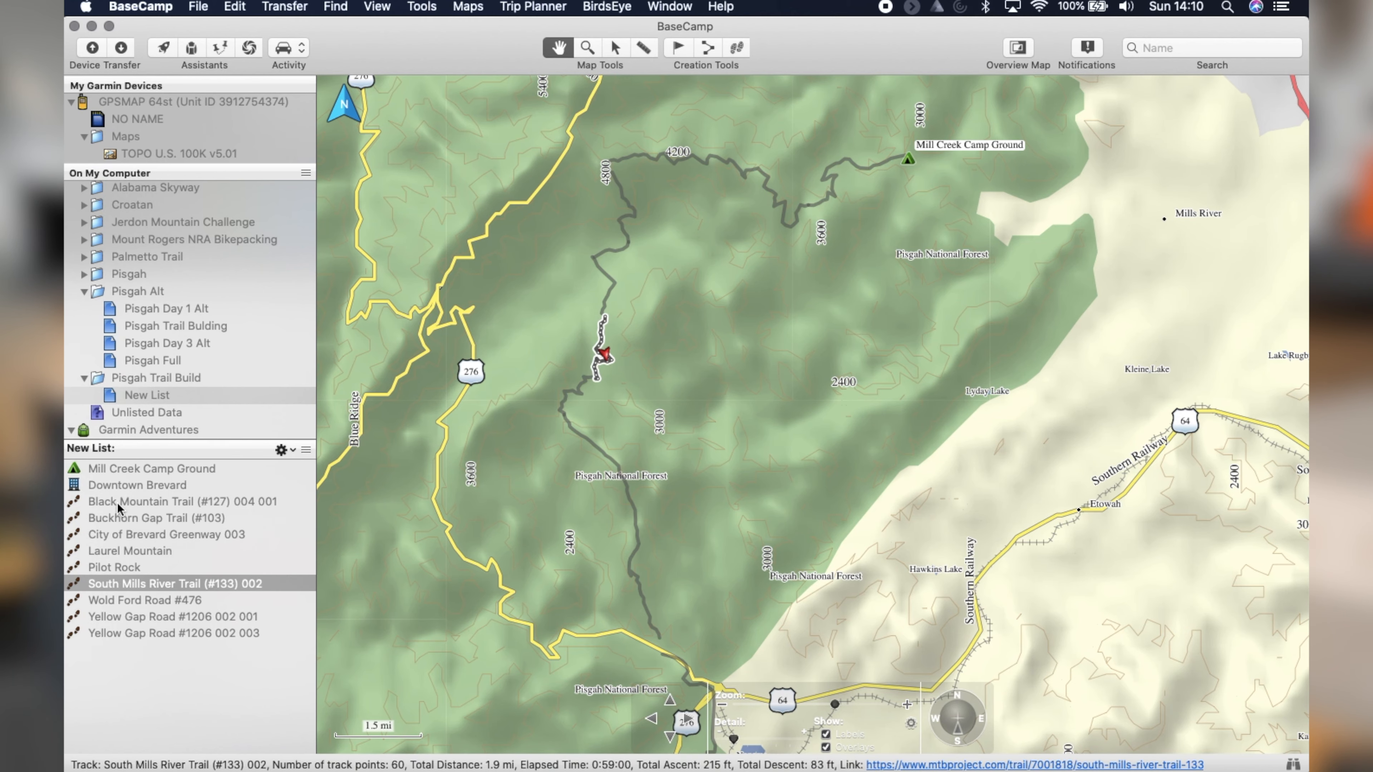
key(Down)
key(Down)
key(Down)
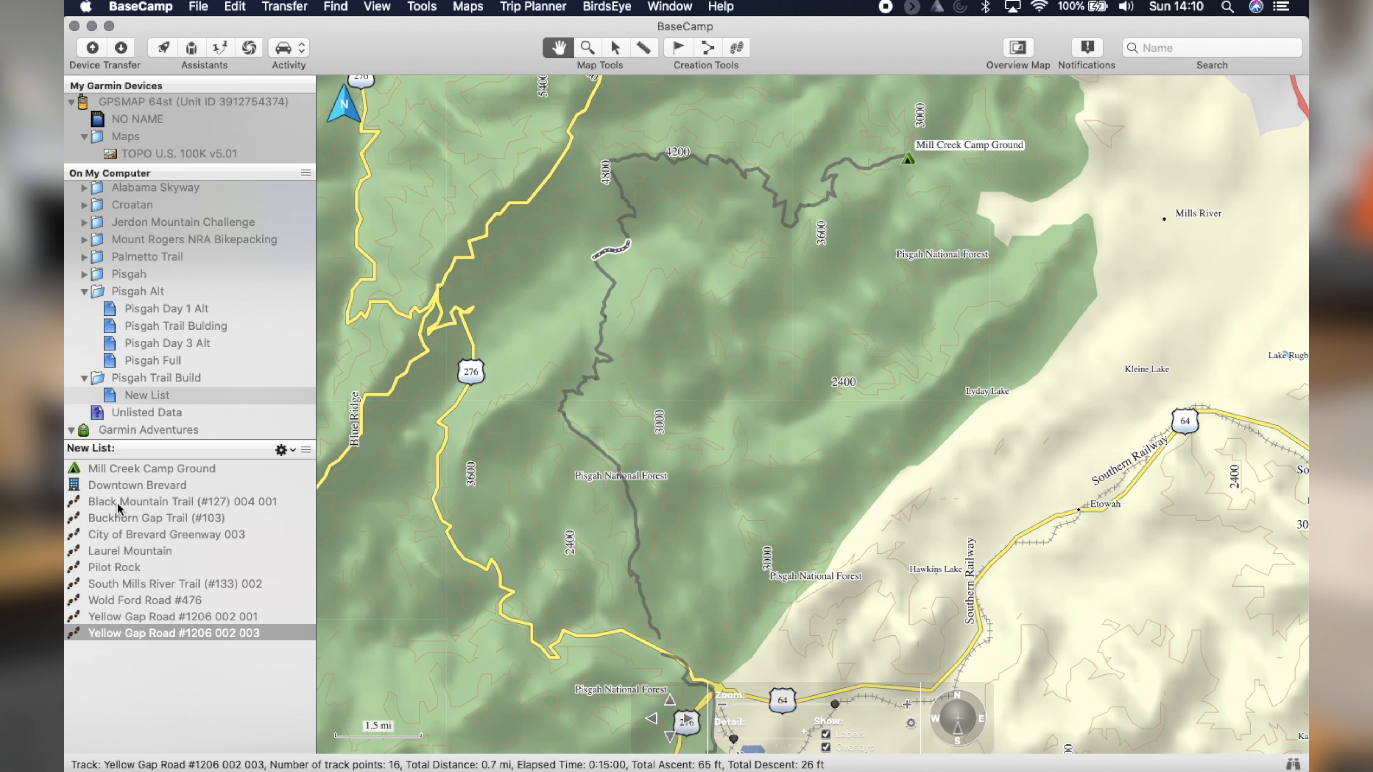
key(Up)
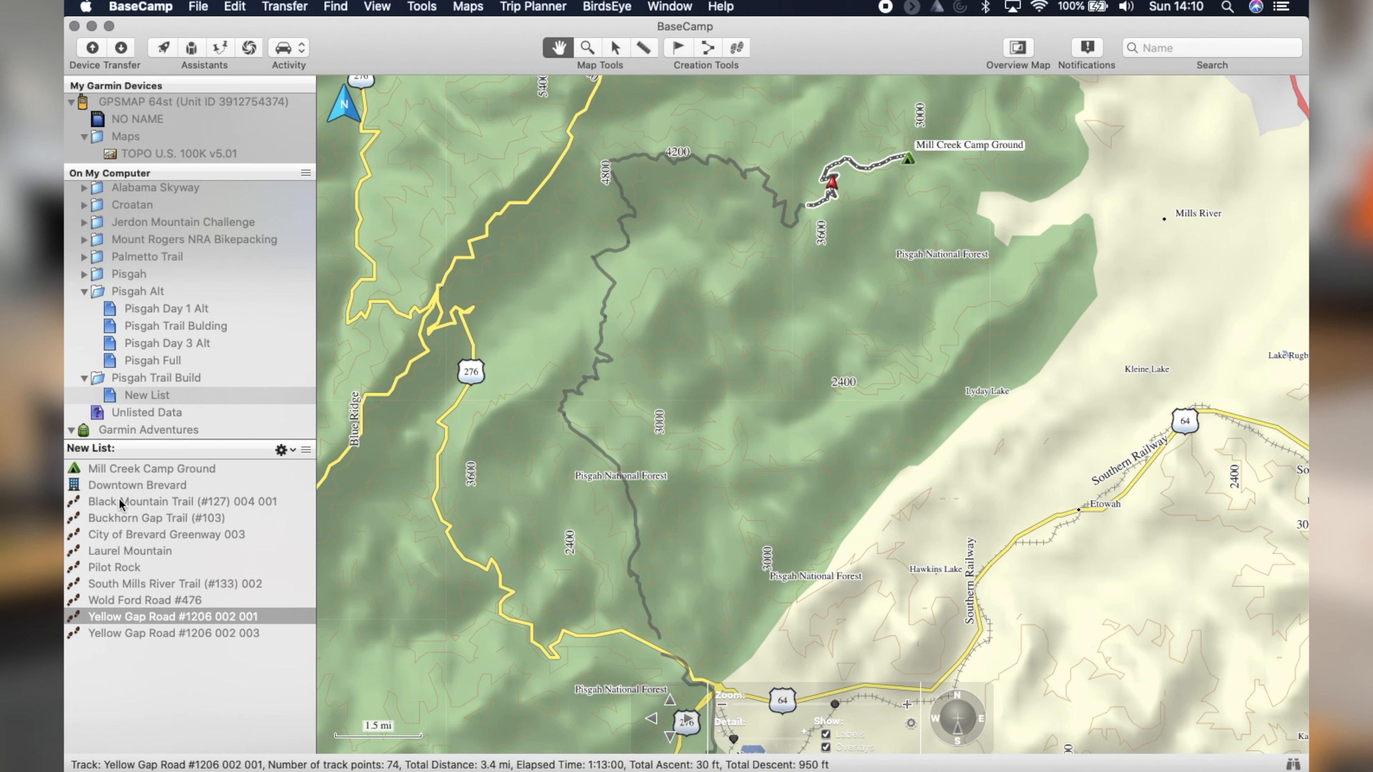
scroll(901, 190, up, 5)
drag(815, 193, 903, 422)
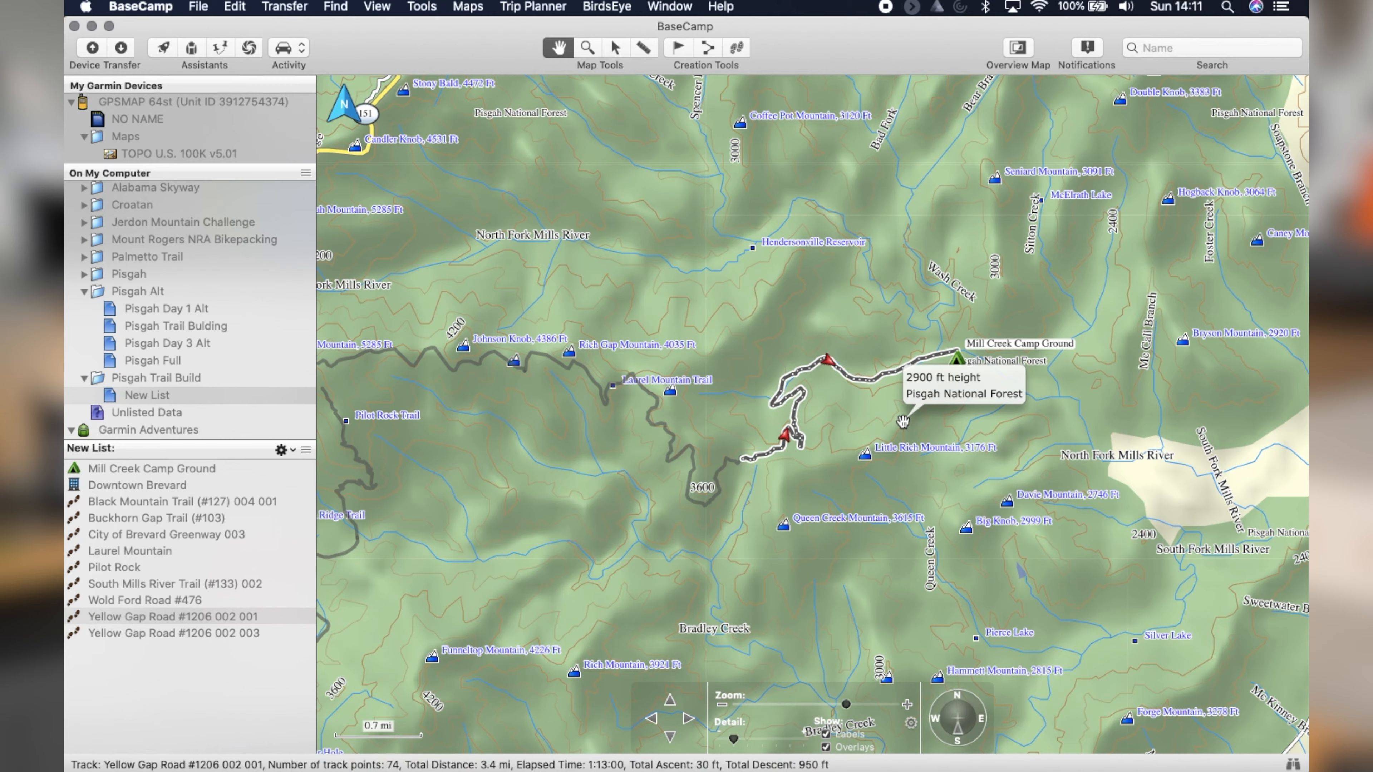
right_click(140, 619)
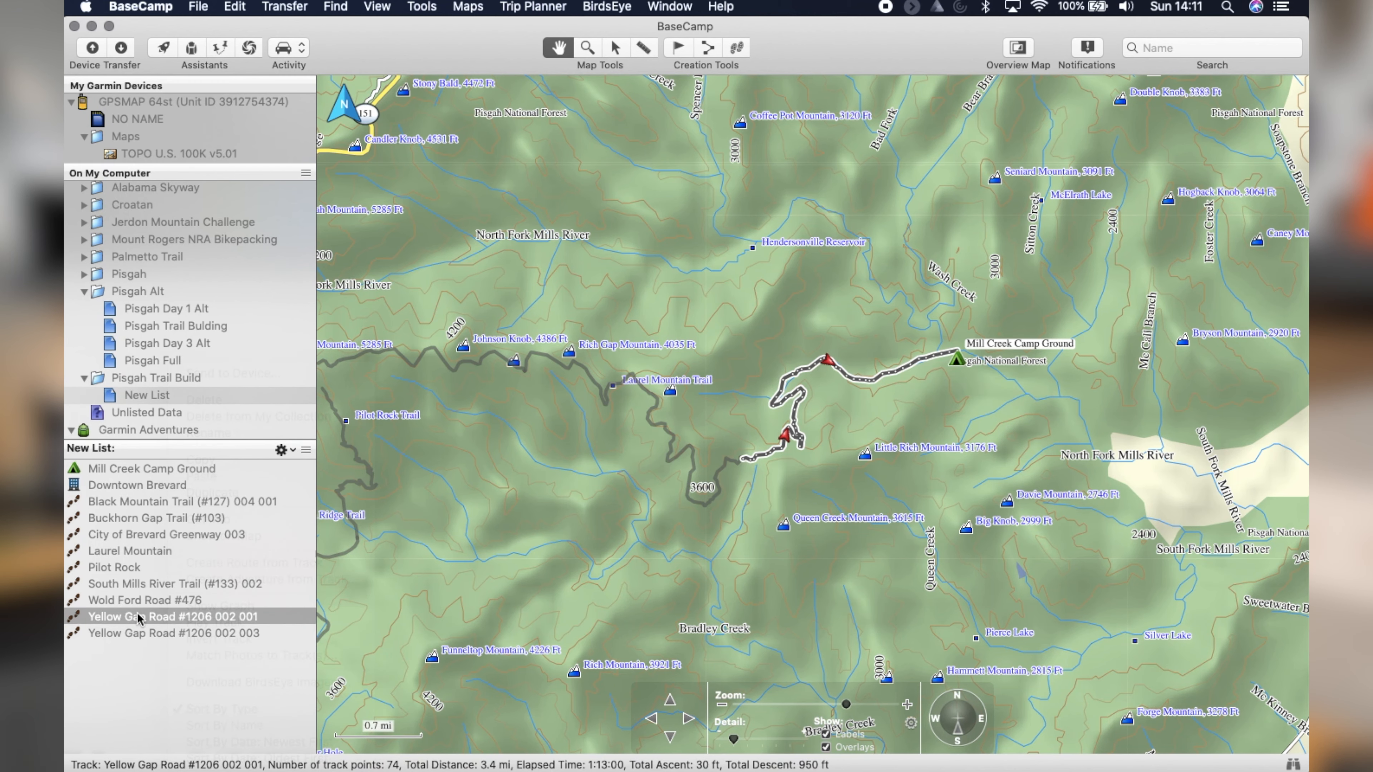
double_click(140, 618)
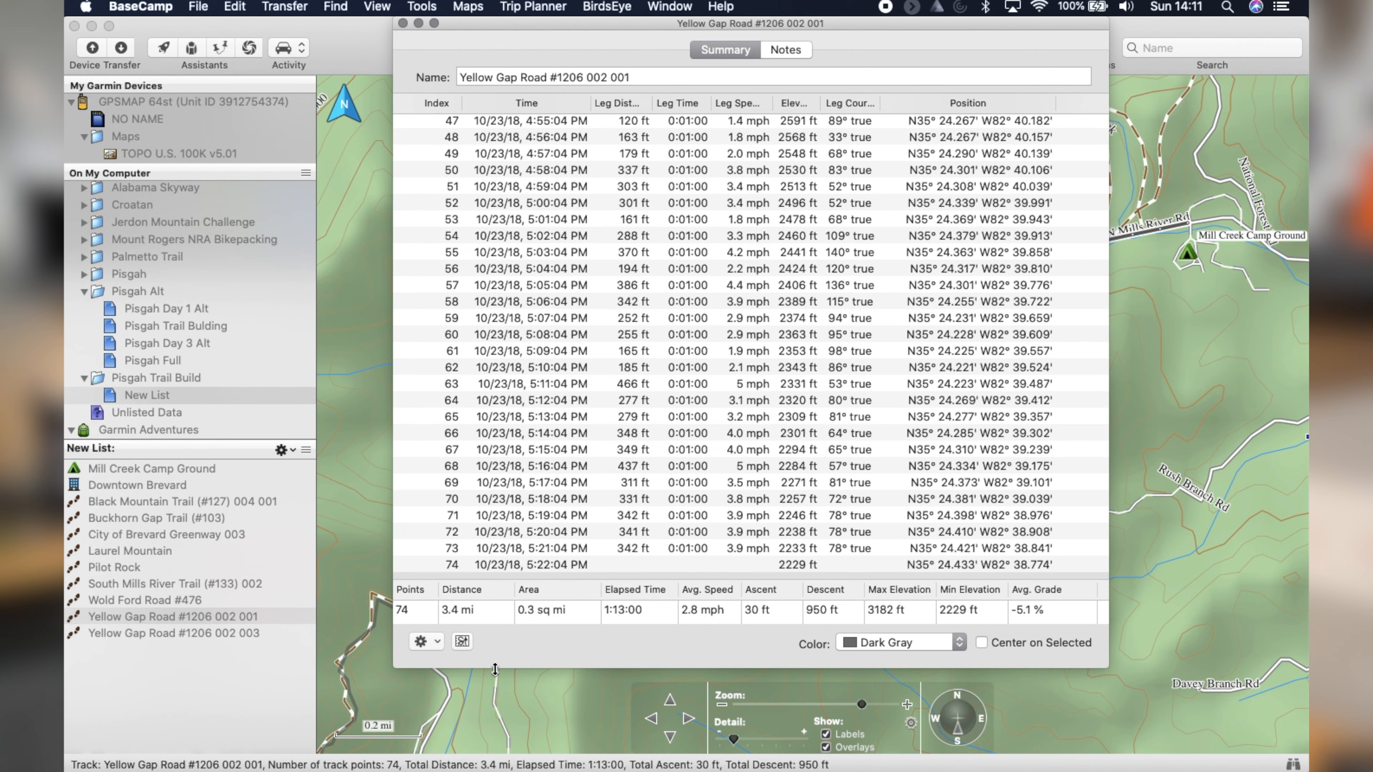
click(438, 640)
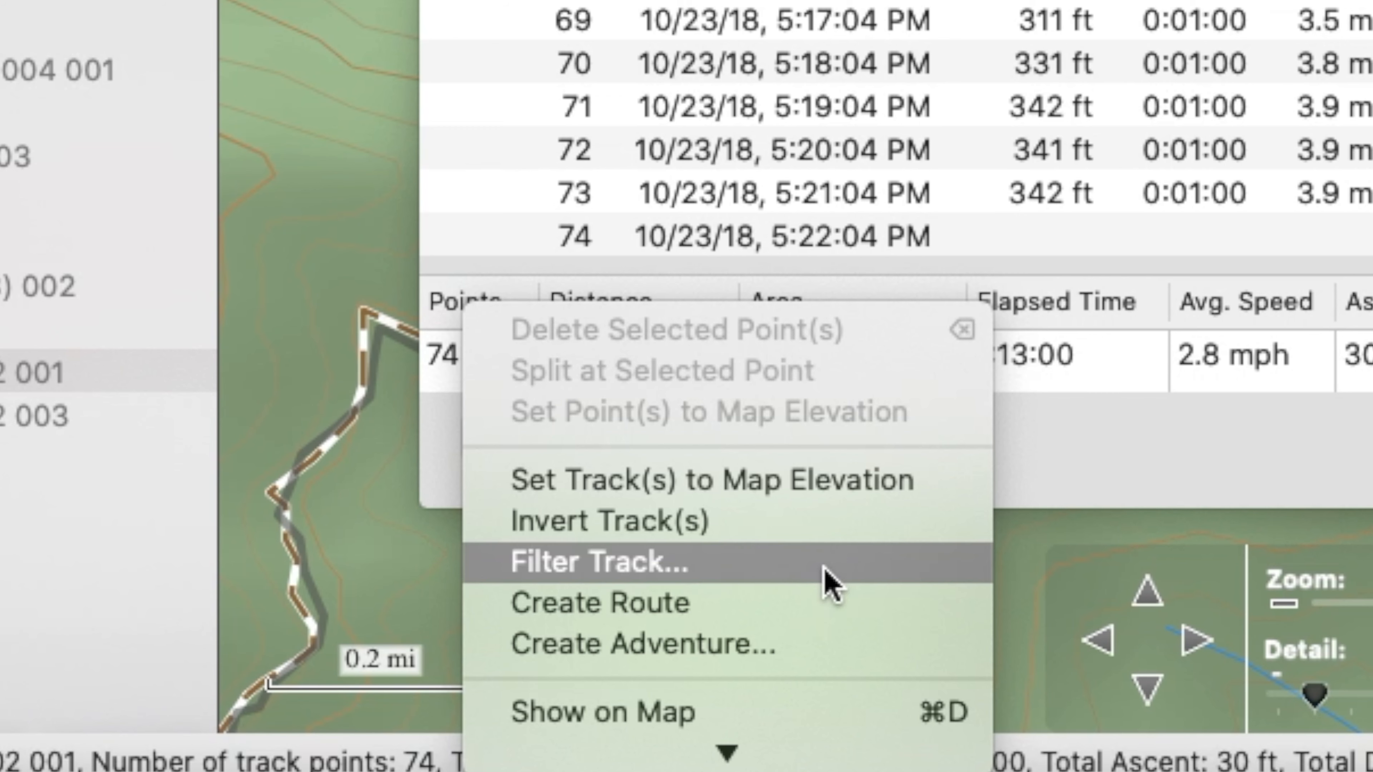
click(719, 524)
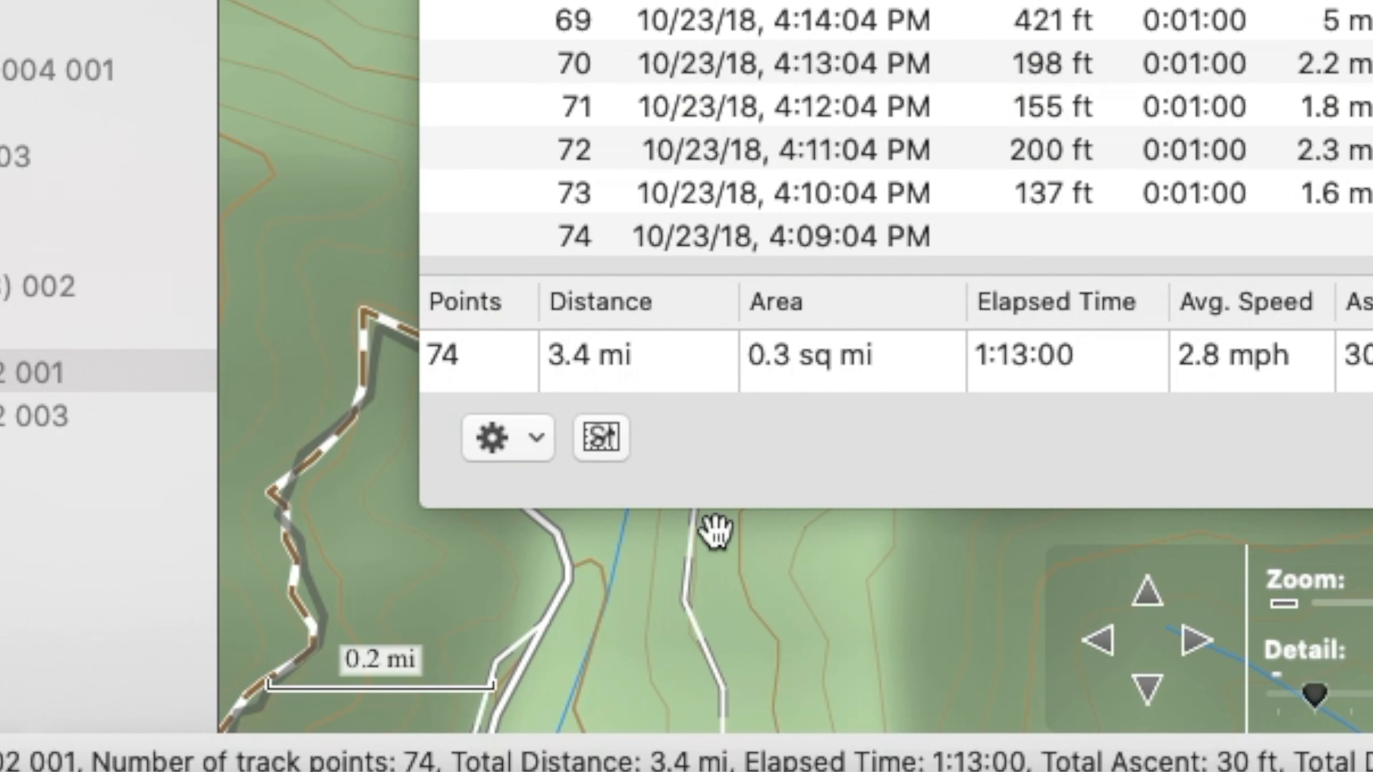
key(Escape)
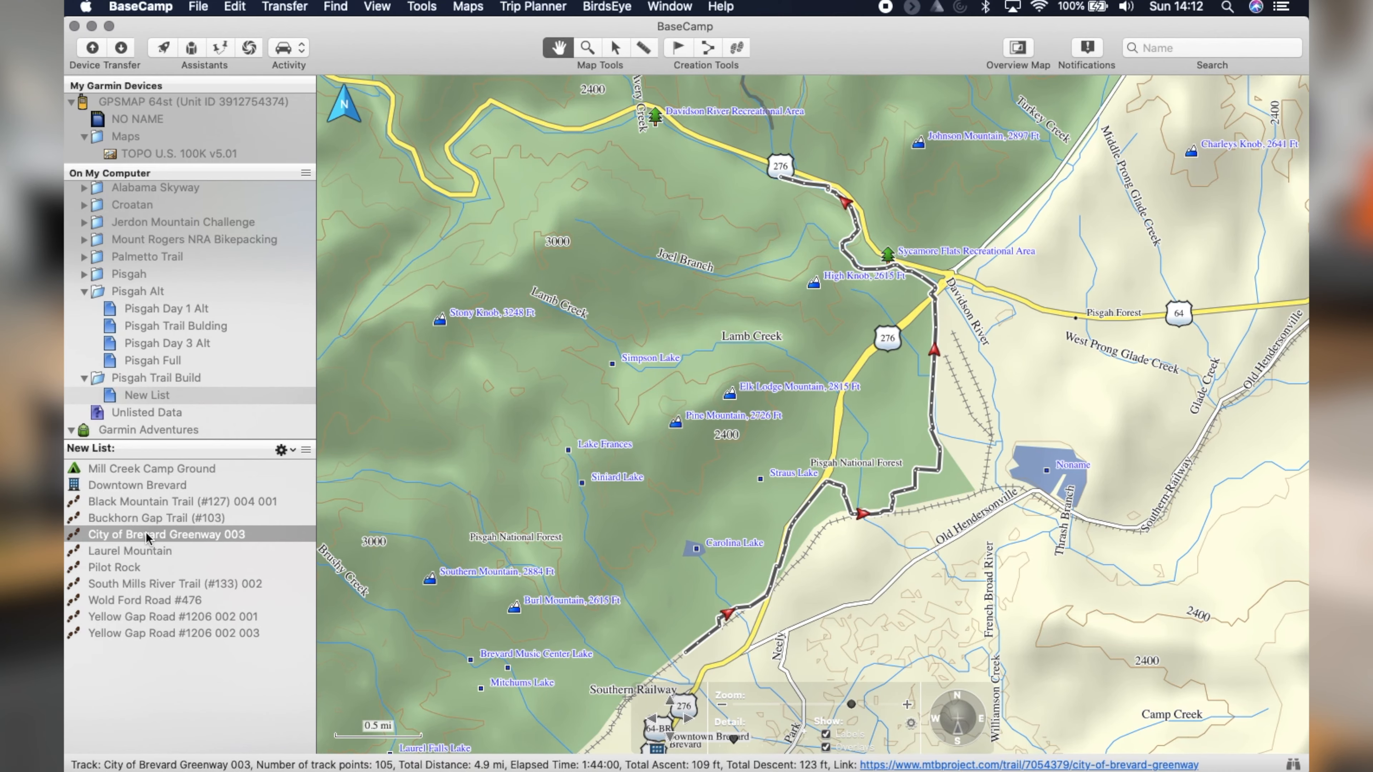
right_click(147, 537)
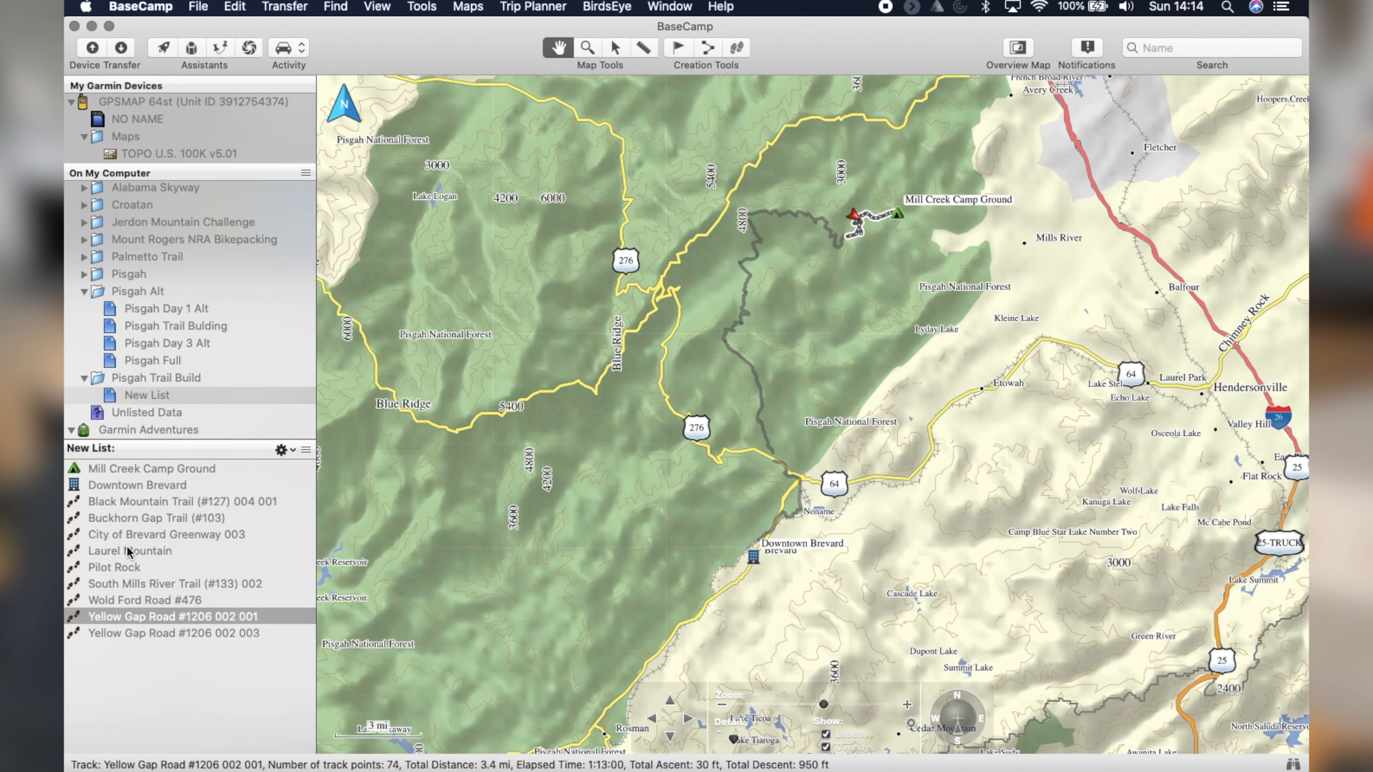
Join all nine trail tracks between Mill Creek Camp Ground and Downtown Brevard into one new track, keeping the originals.
super+click(128, 551)
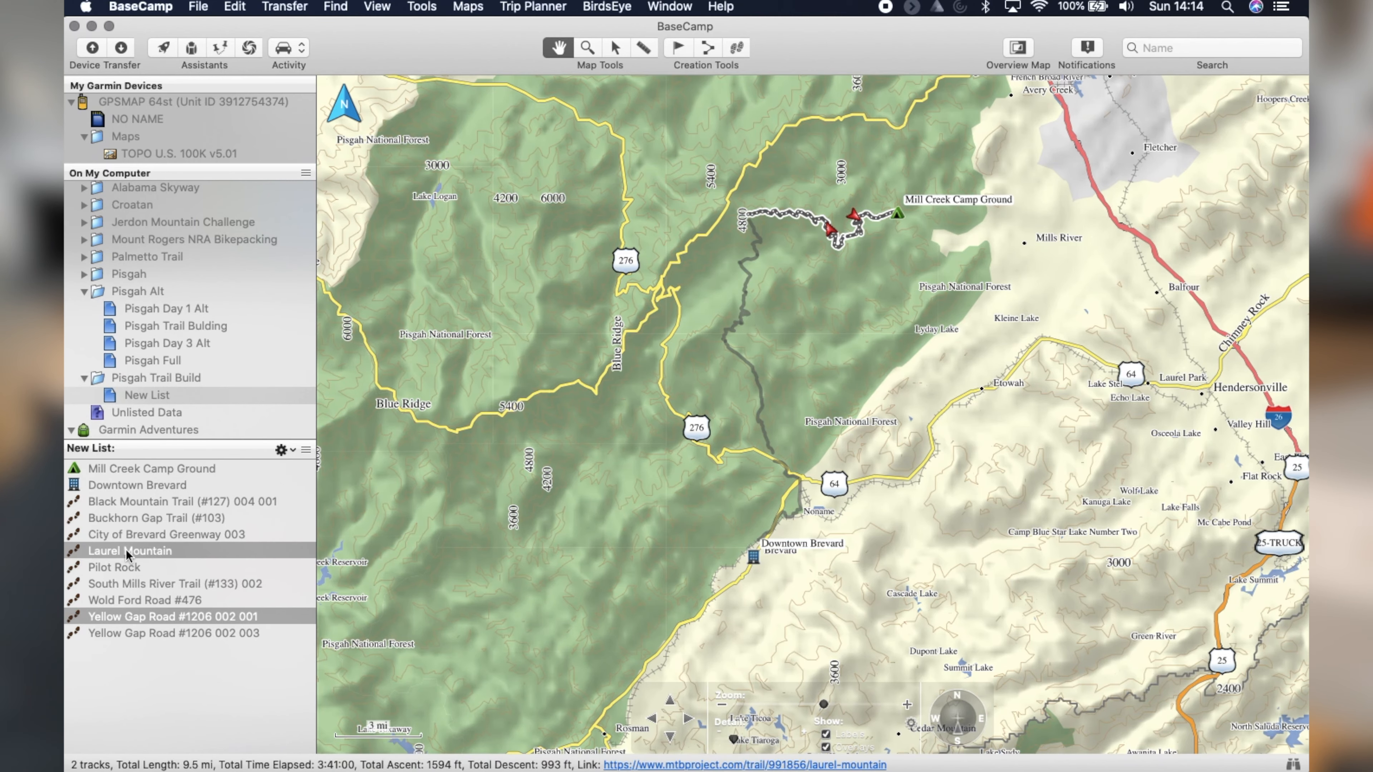
super+click(120, 567)
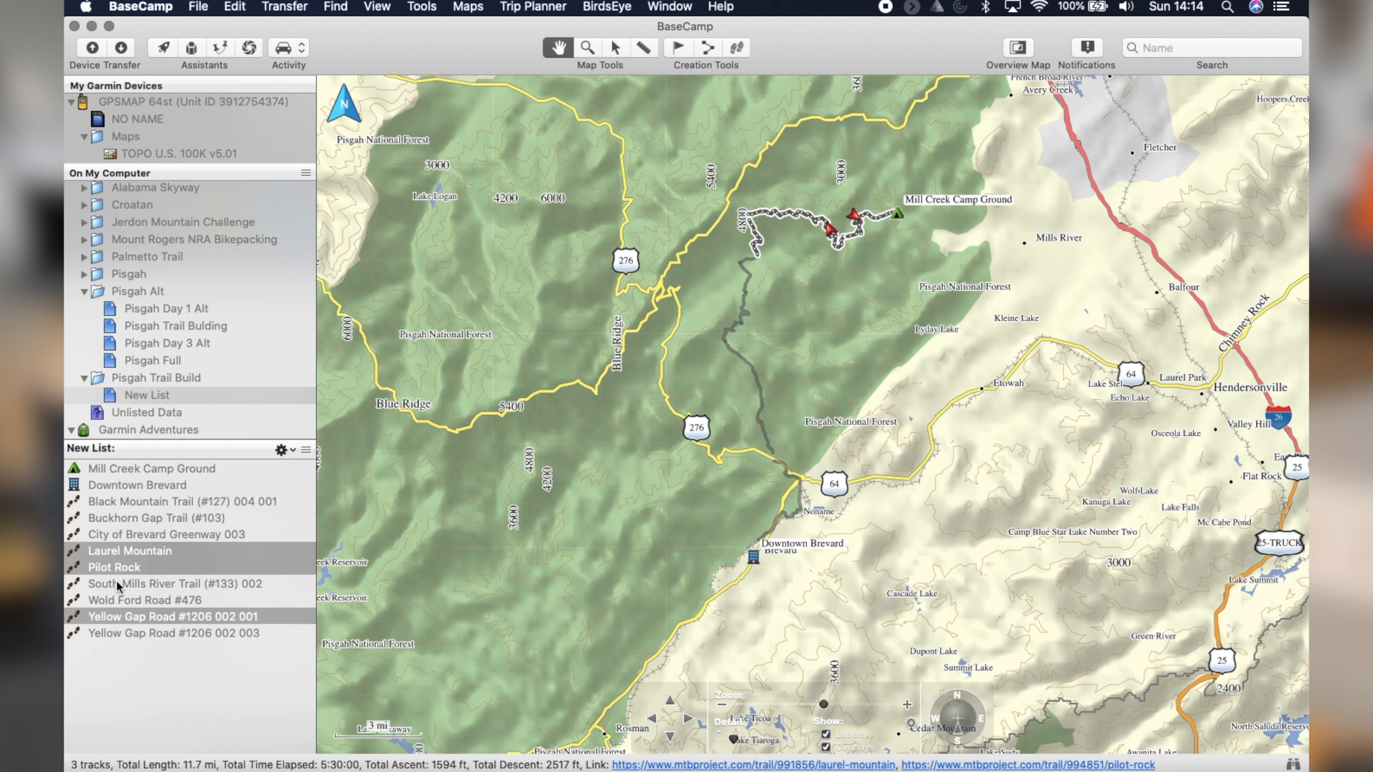
super+click(112, 633)
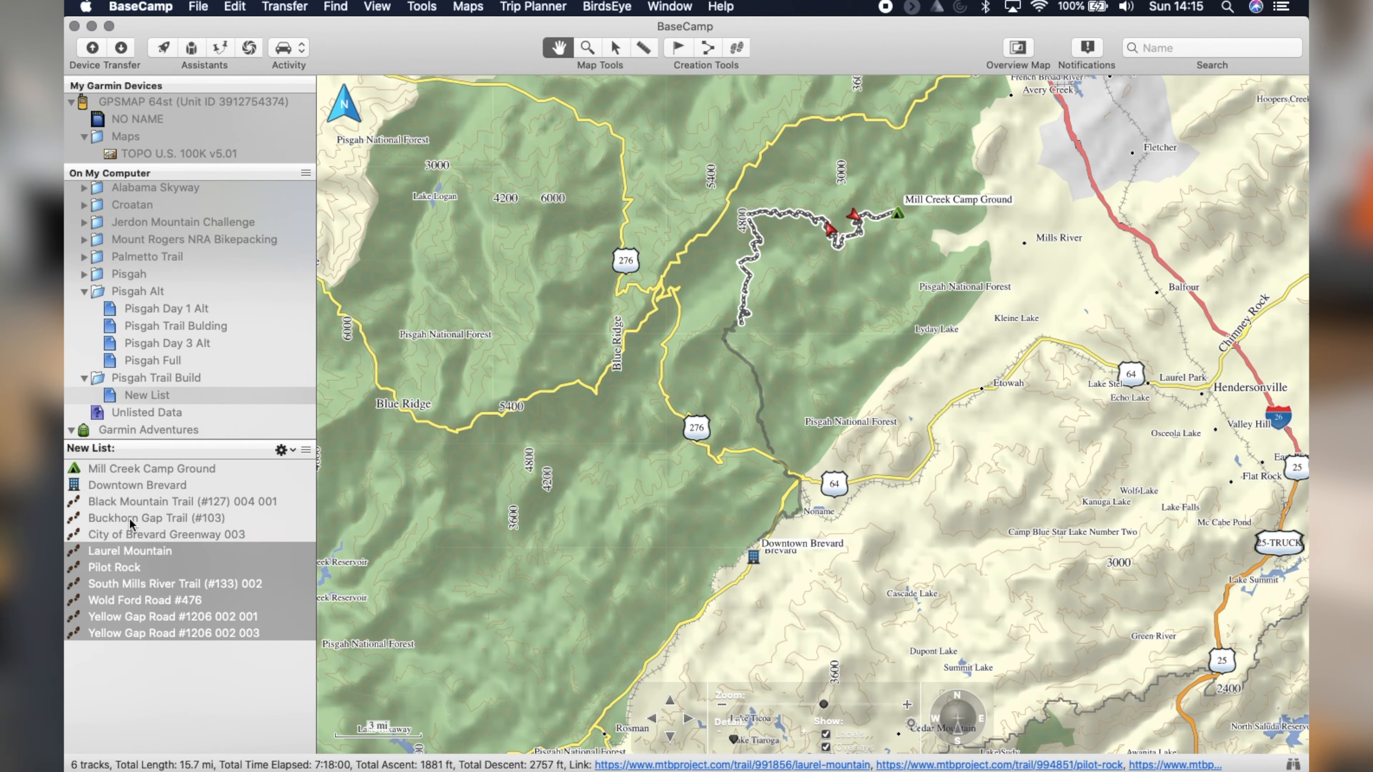
super+click(129, 518)
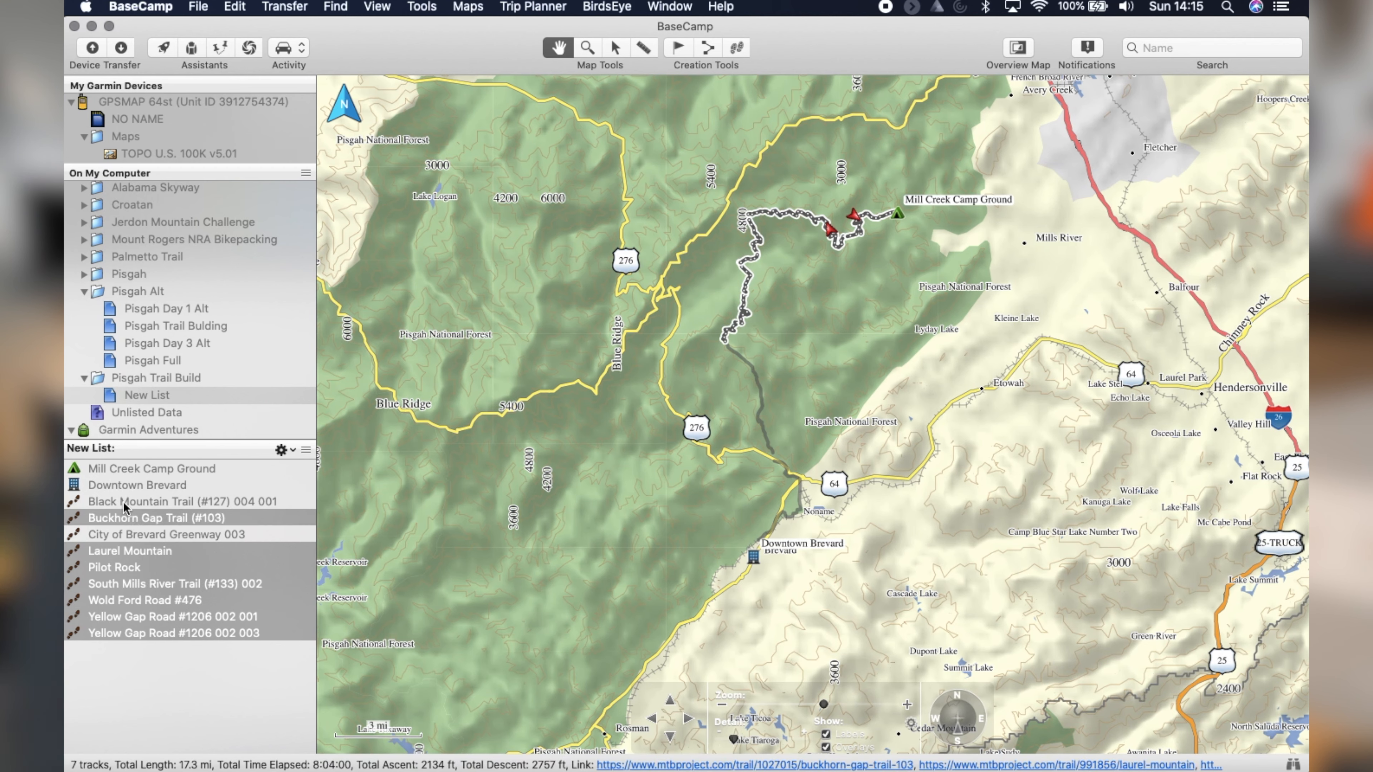
super+click(125, 507)
super+click(119, 534)
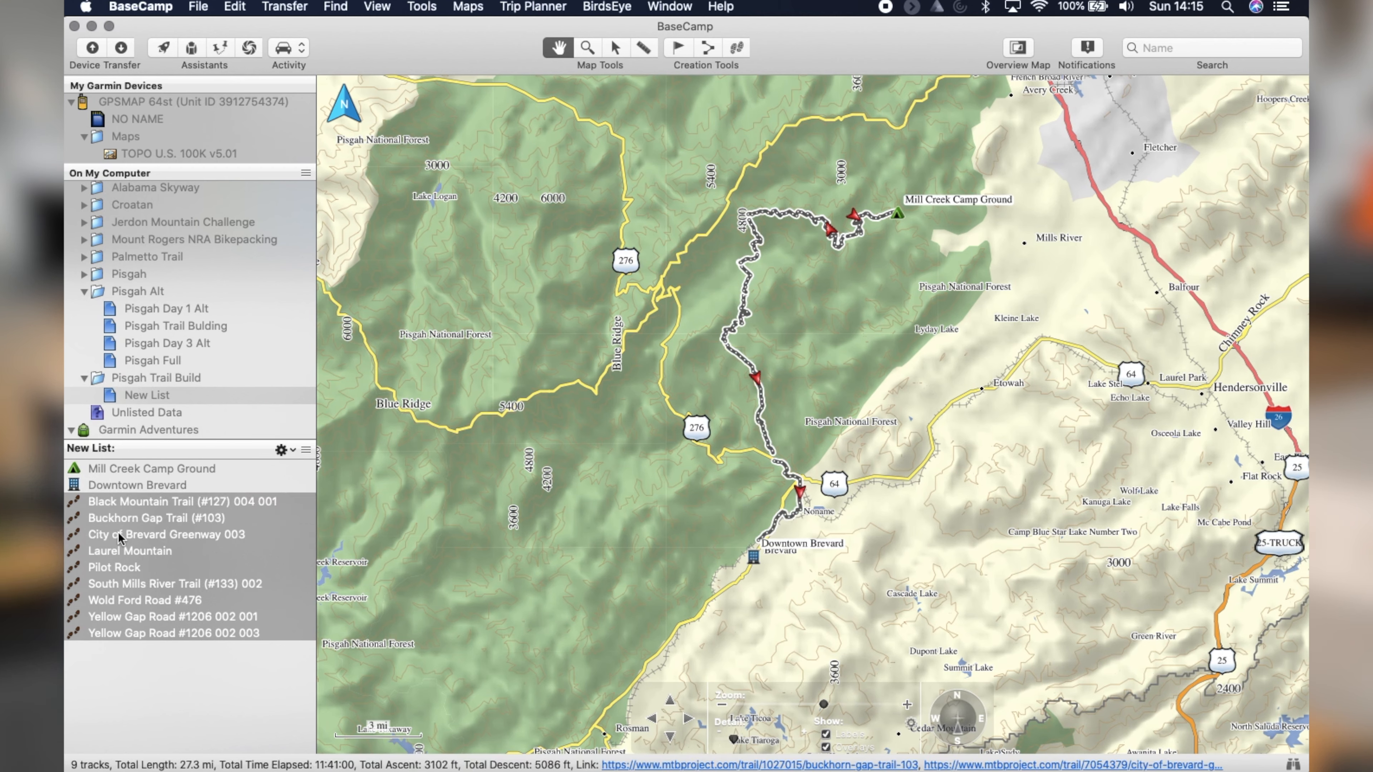
right_click(121, 537)
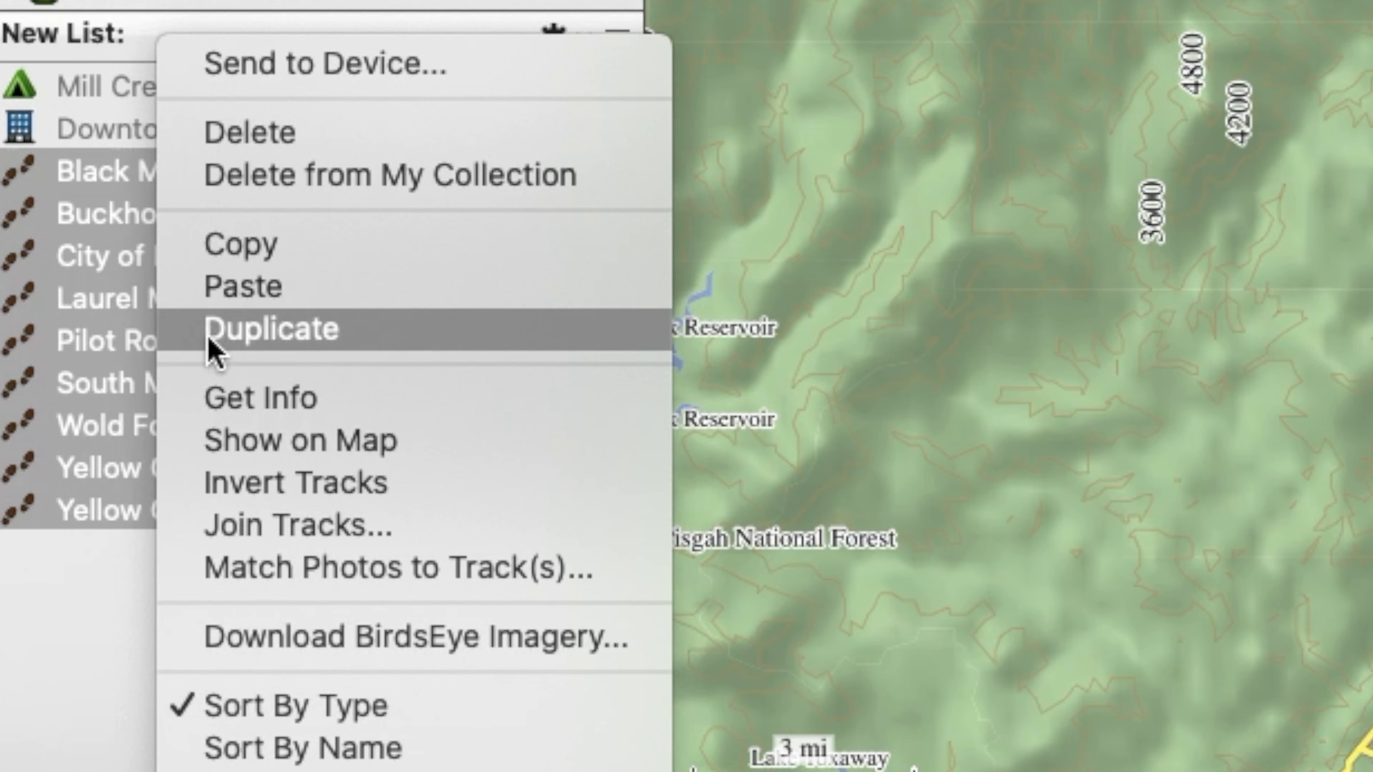
click(215, 528)
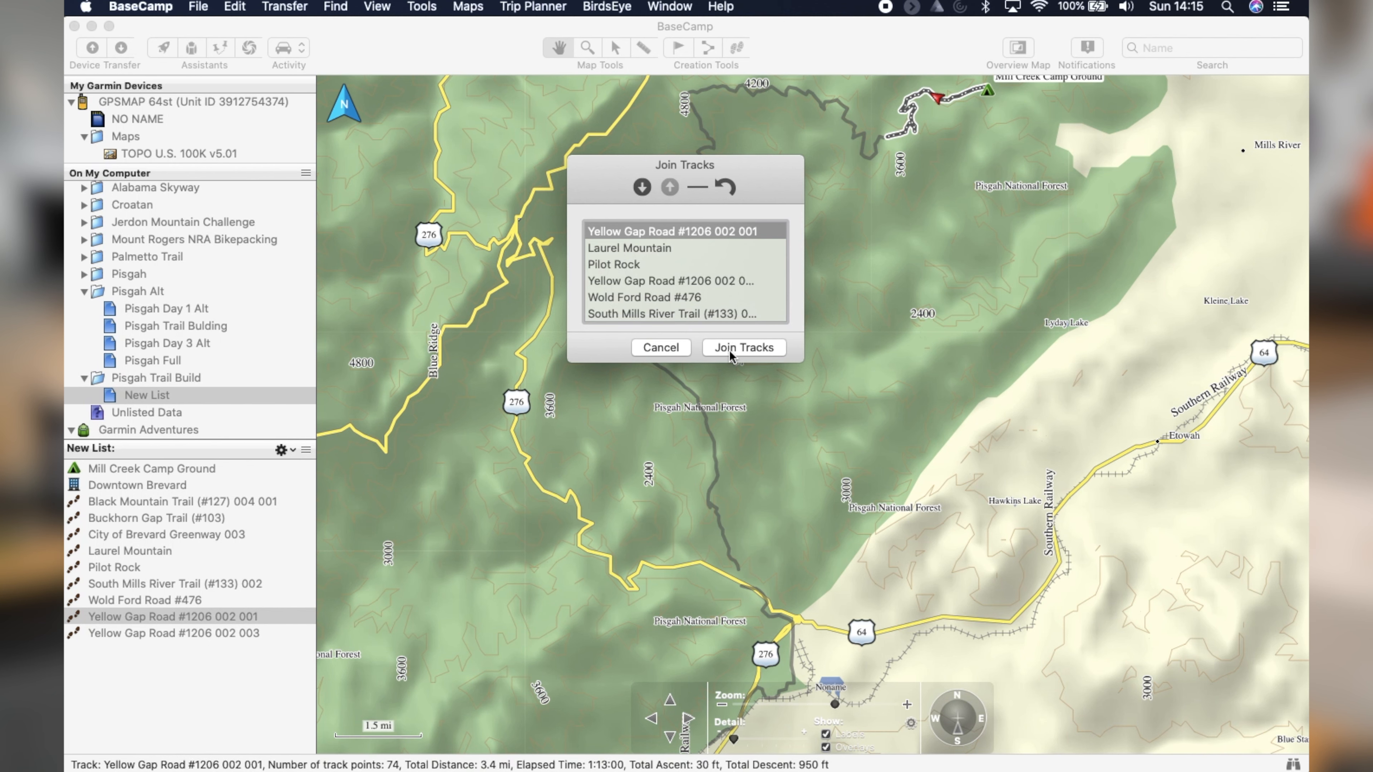
click(730, 352)
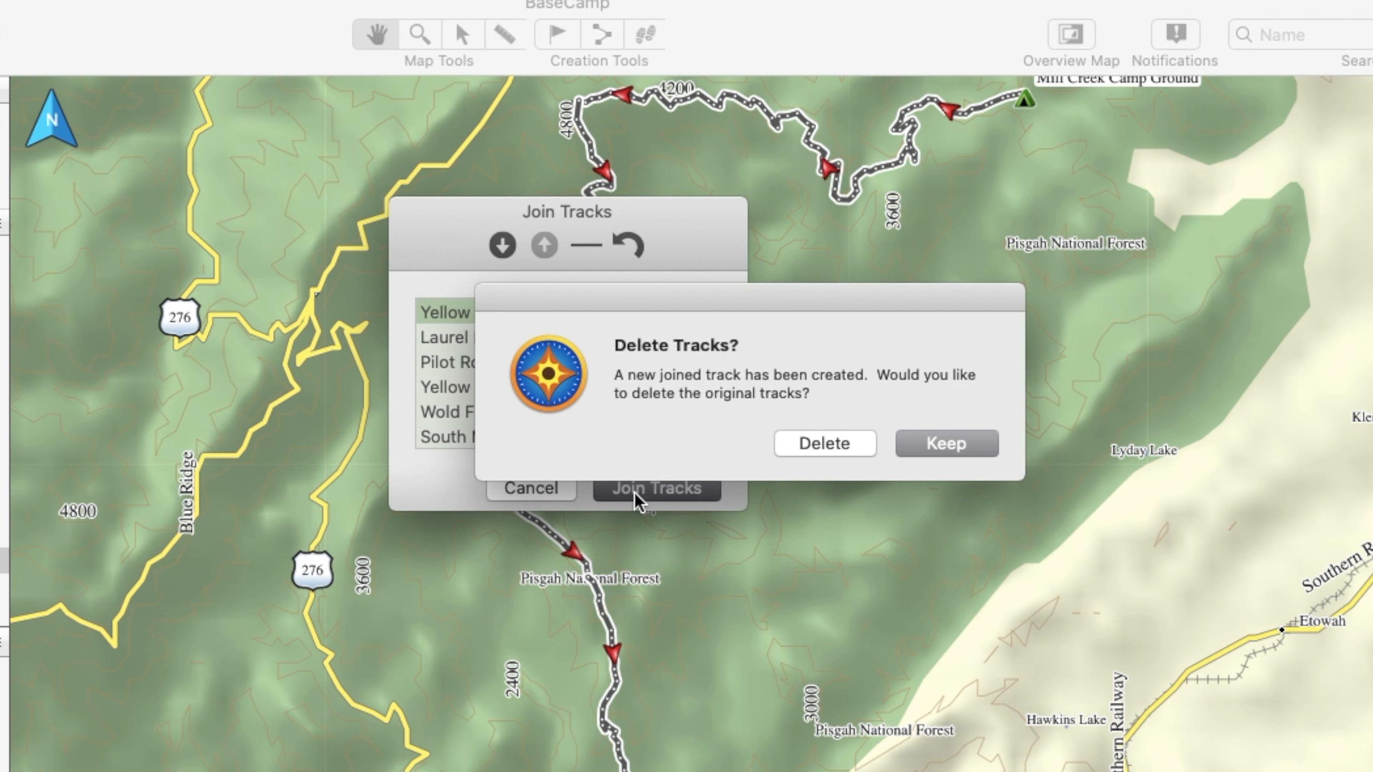
click(922, 444)
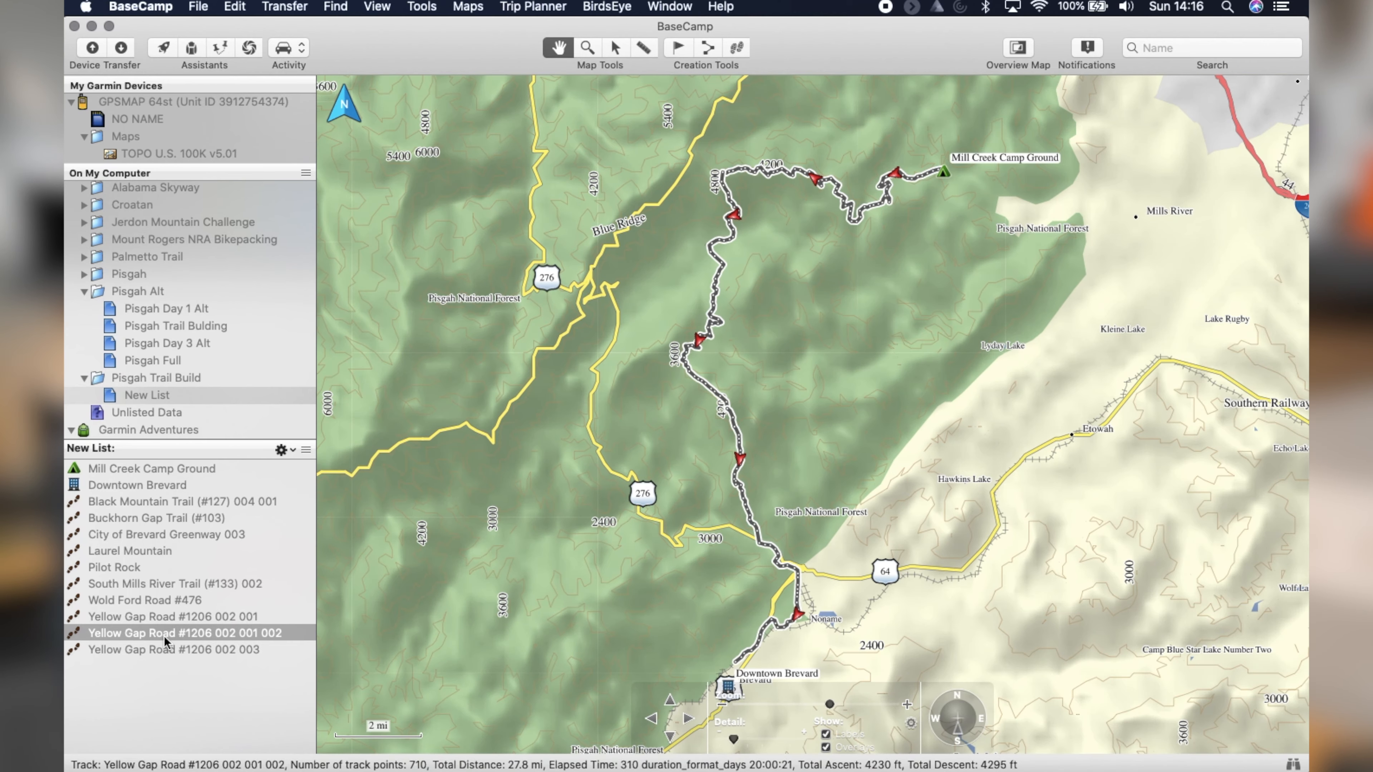
Rename the joined track as Mill Creek Campground to Brevard and remove the original trail tracks from the list.
right_click(165, 637)
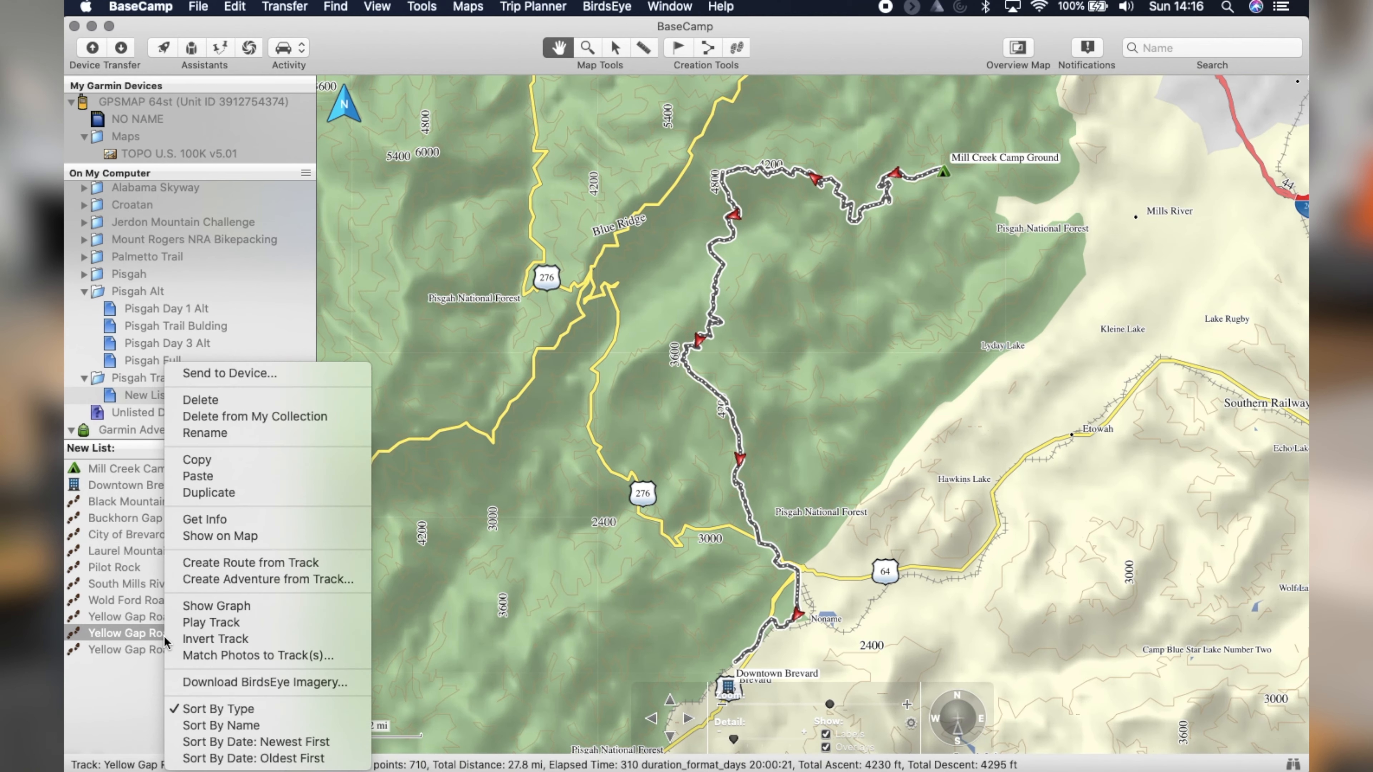
click(204, 535)
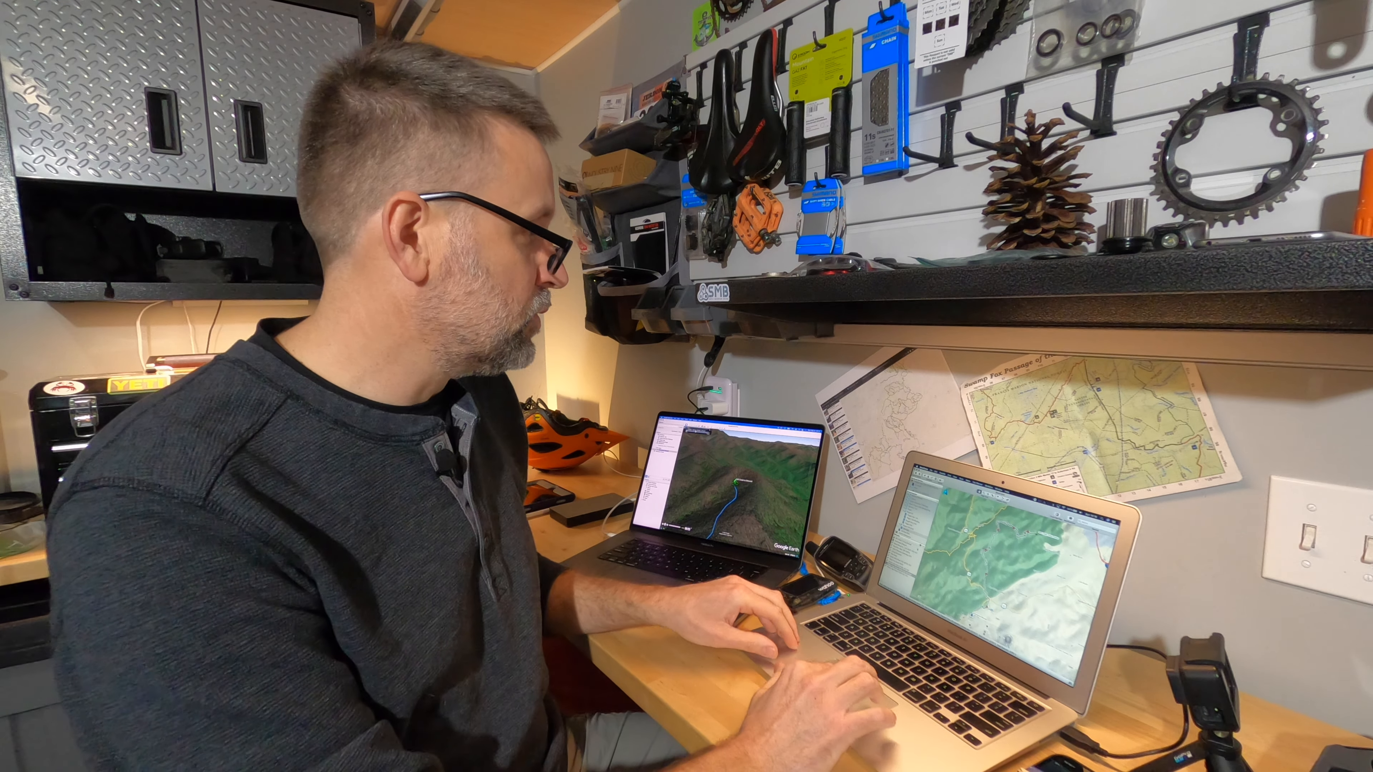
key(super+i)
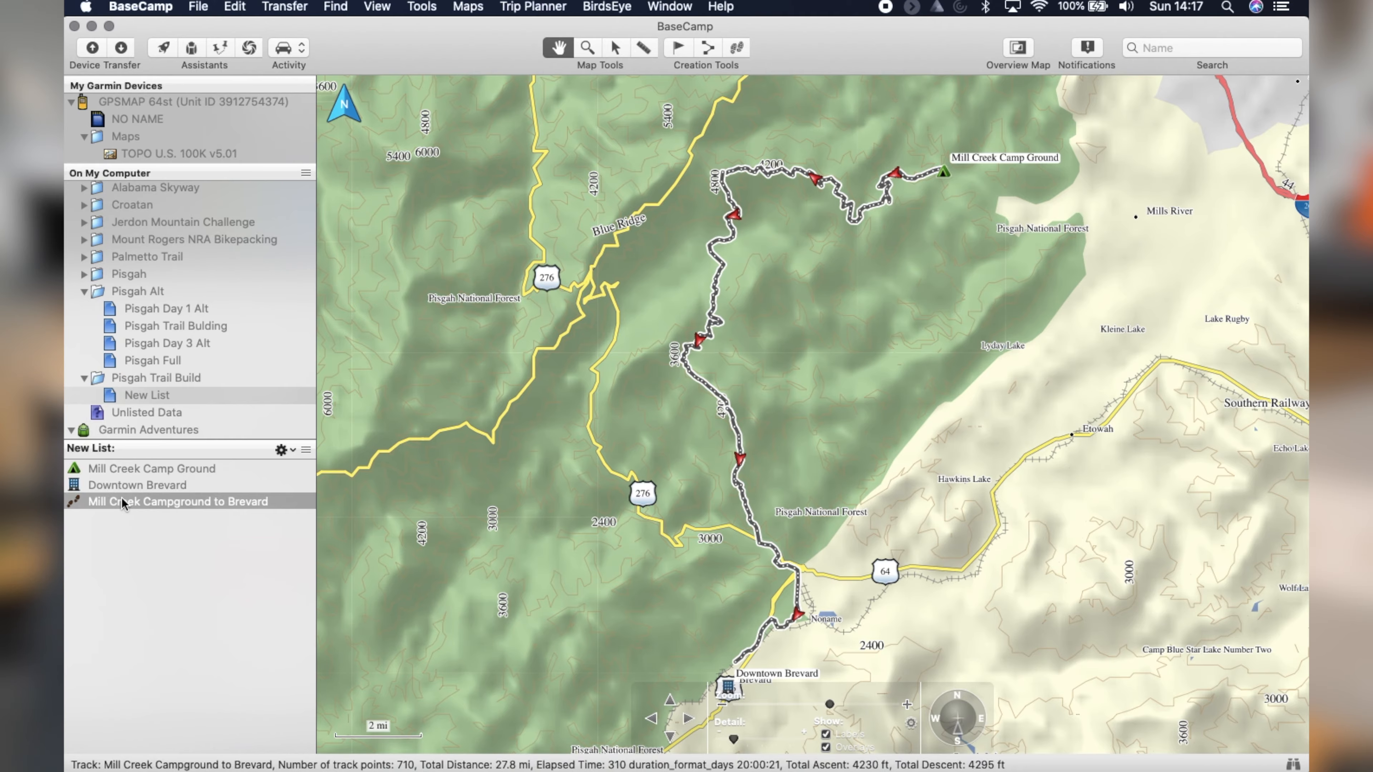
Open the elevation graph of the Mill Creek Campground to Brevard track.
double_click(121, 498)
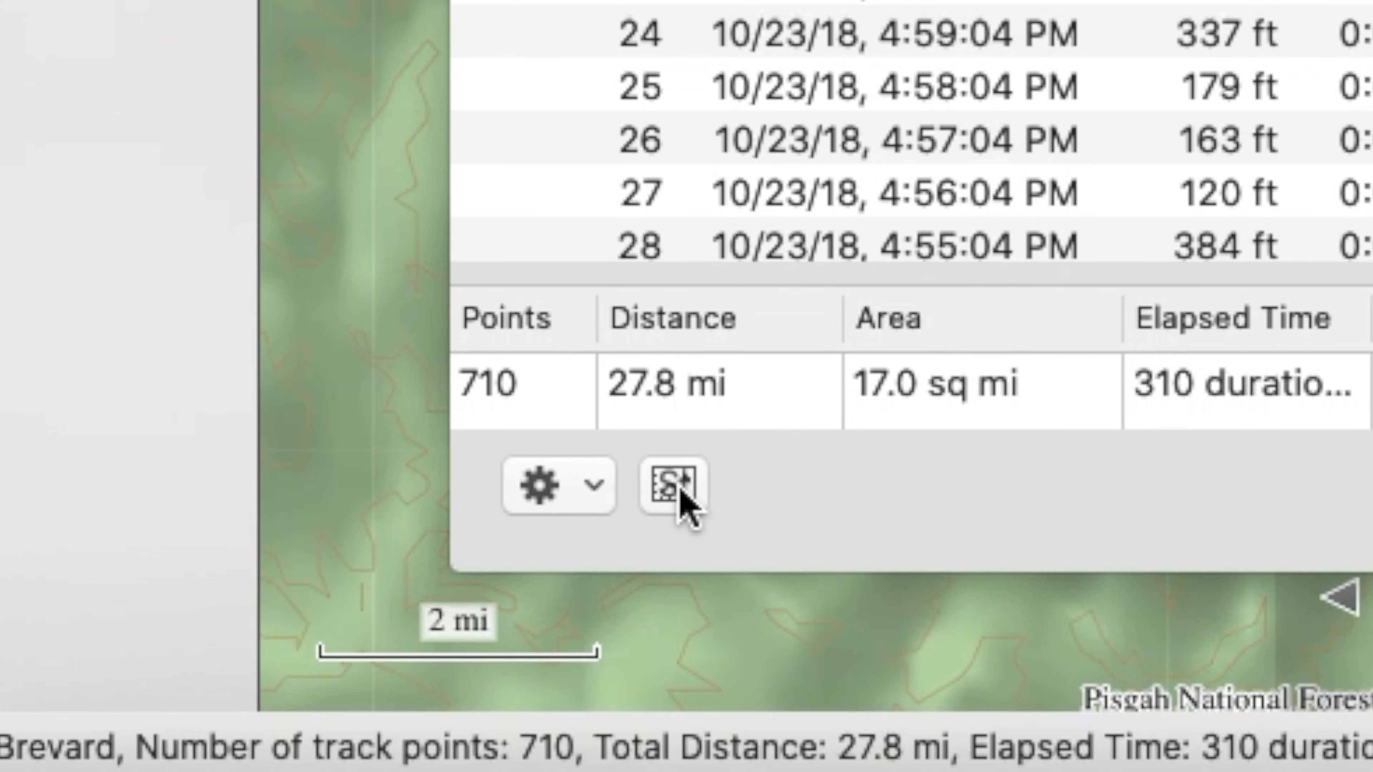
click(675, 486)
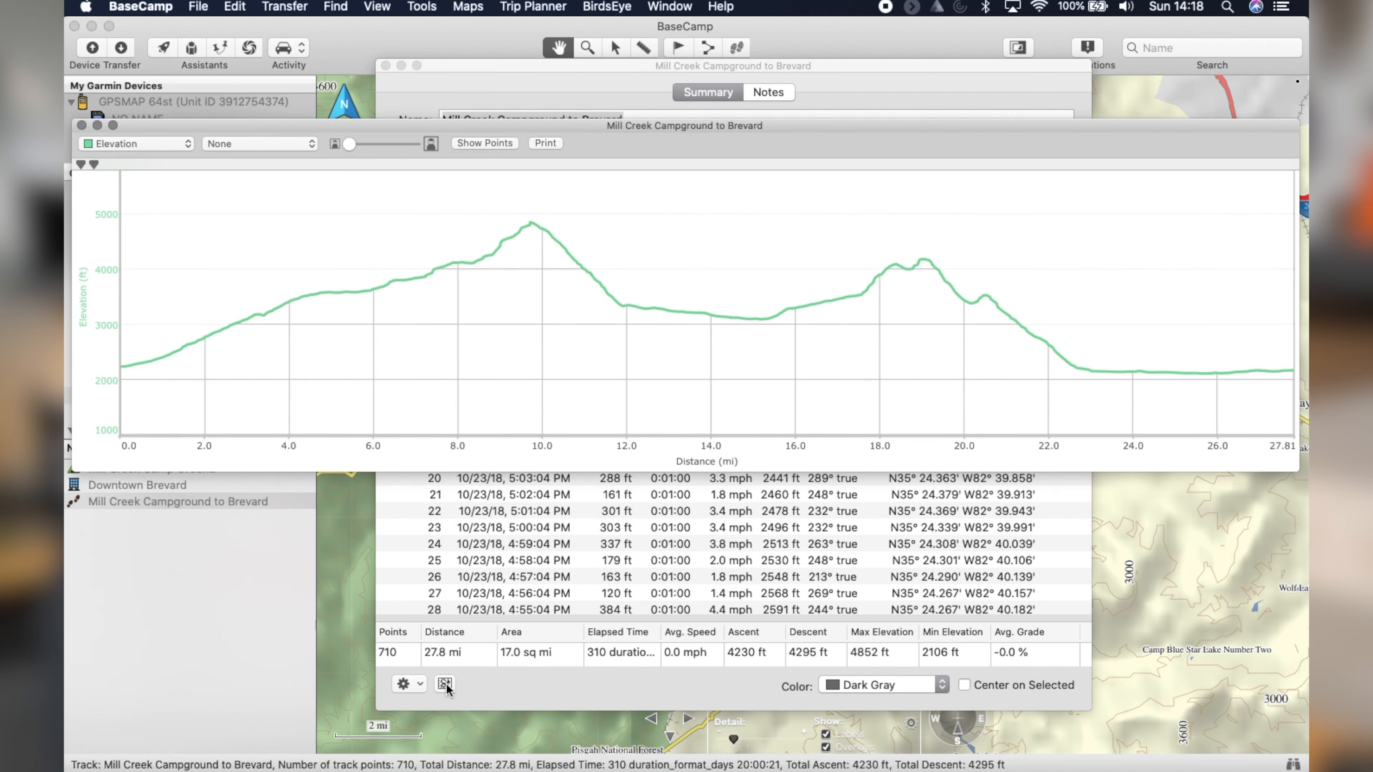